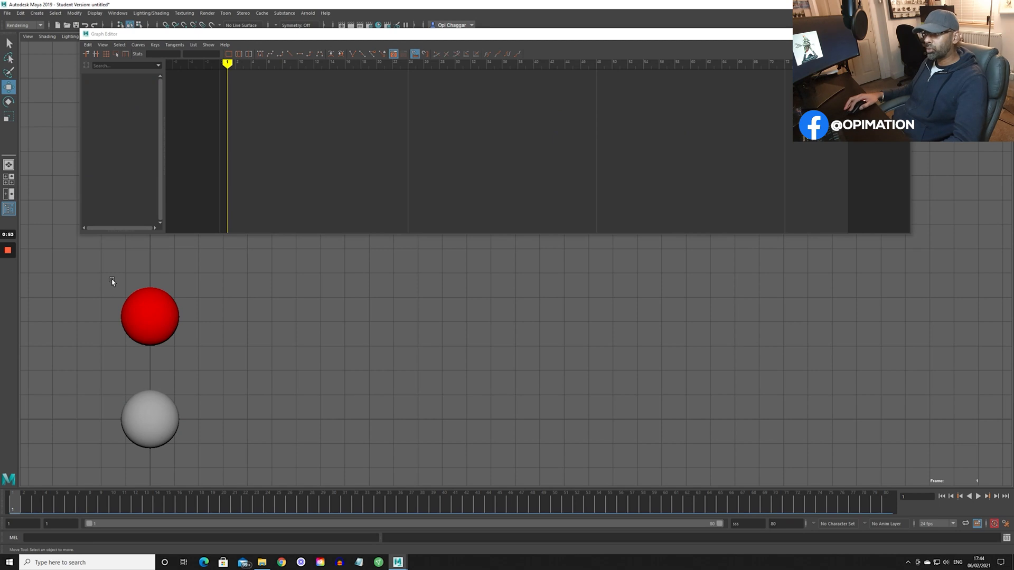
# - Show the Translate X curves of both spheres, play the animation through, and return to frame 1
pyautogui.moveTo(200, 454); pyautogui.dragTo(253, 447)
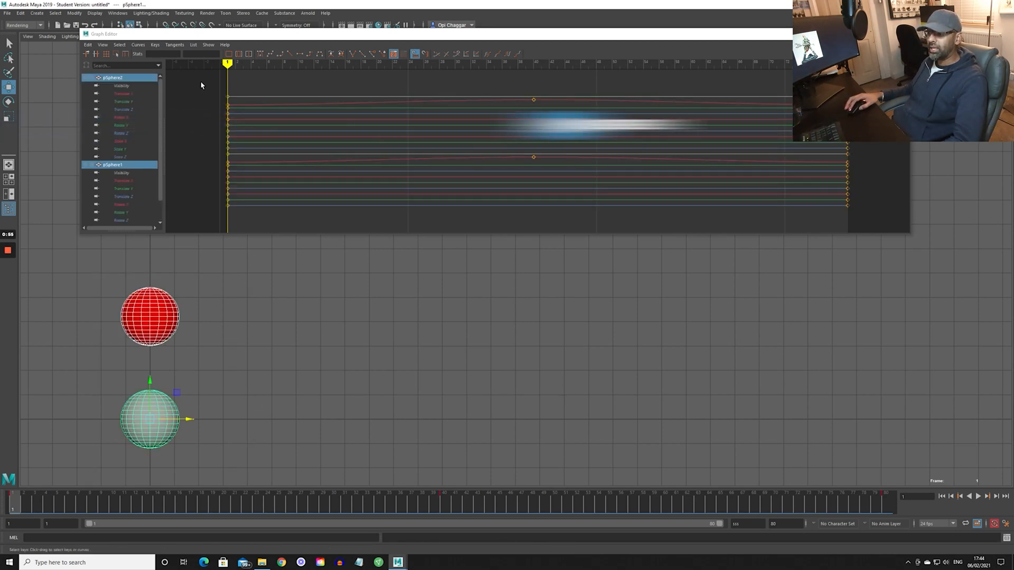
pyautogui.click(136, 94)
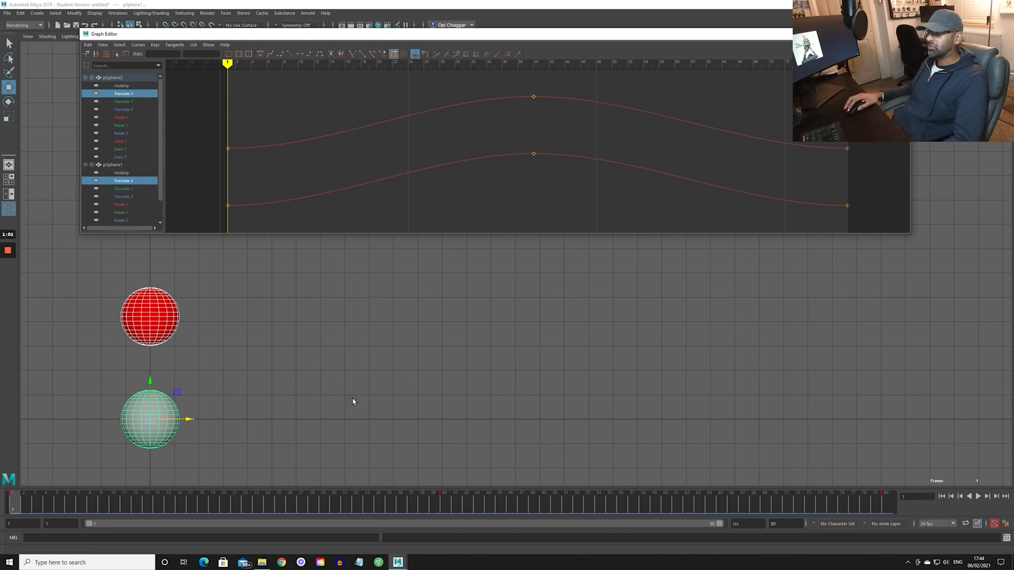
pyautogui.hotkey('alt', 'v')
pyautogui.click(165, 381)
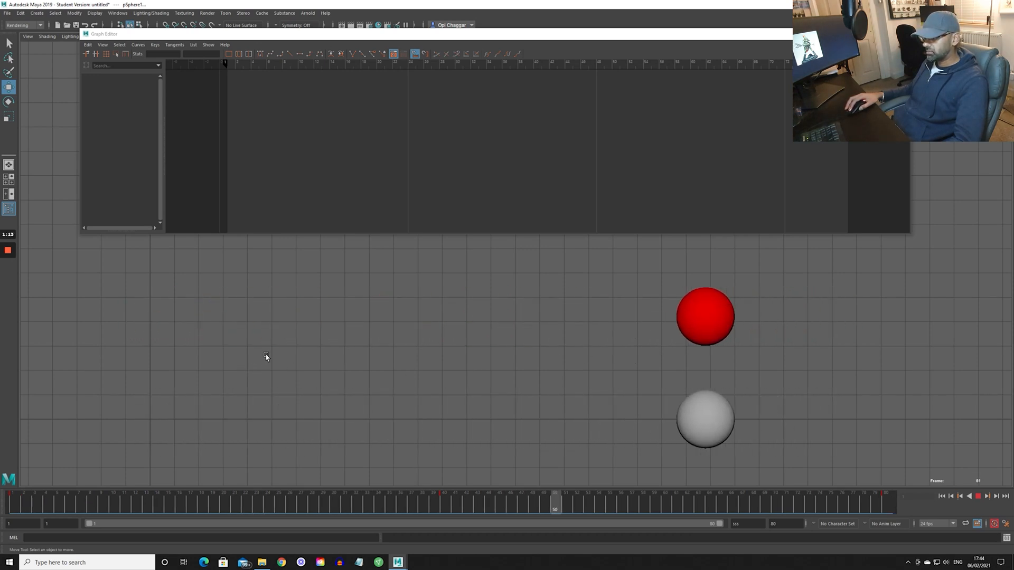
pyautogui.press('Escape')
pyautogui.moveTo(157, 505); pyautogui.dragTo(12, 505)
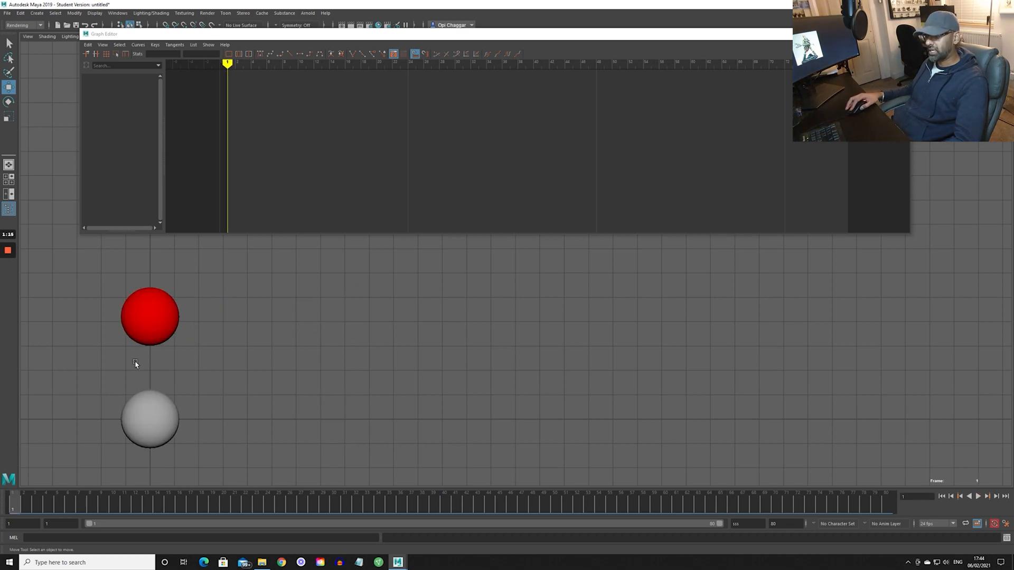
# - Isolate the grey sphere's Translate X curve in the Graph Editor and make the editor window taller
pyautogui.click(143, 392)
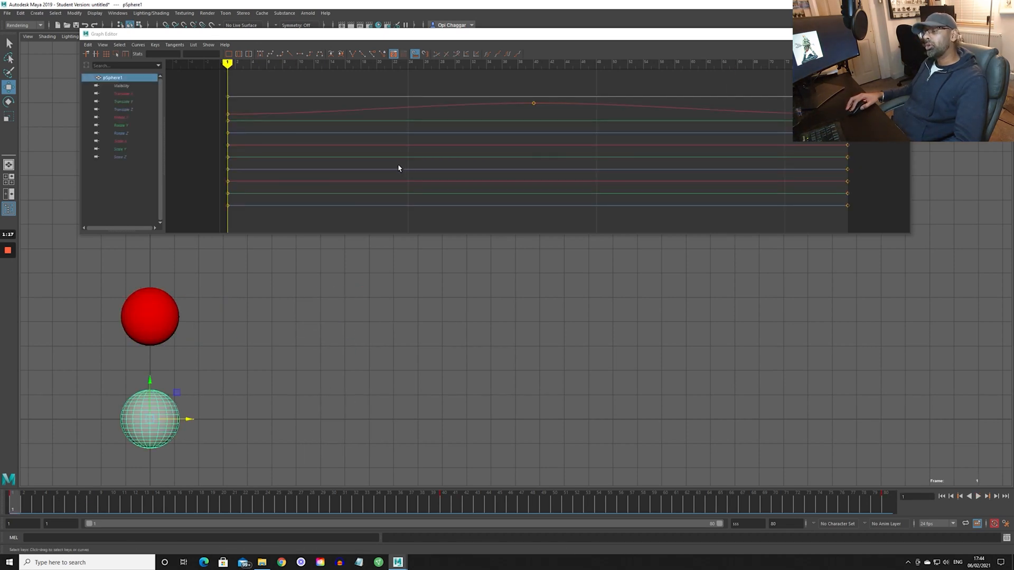
pyautogui.click(131, 95)
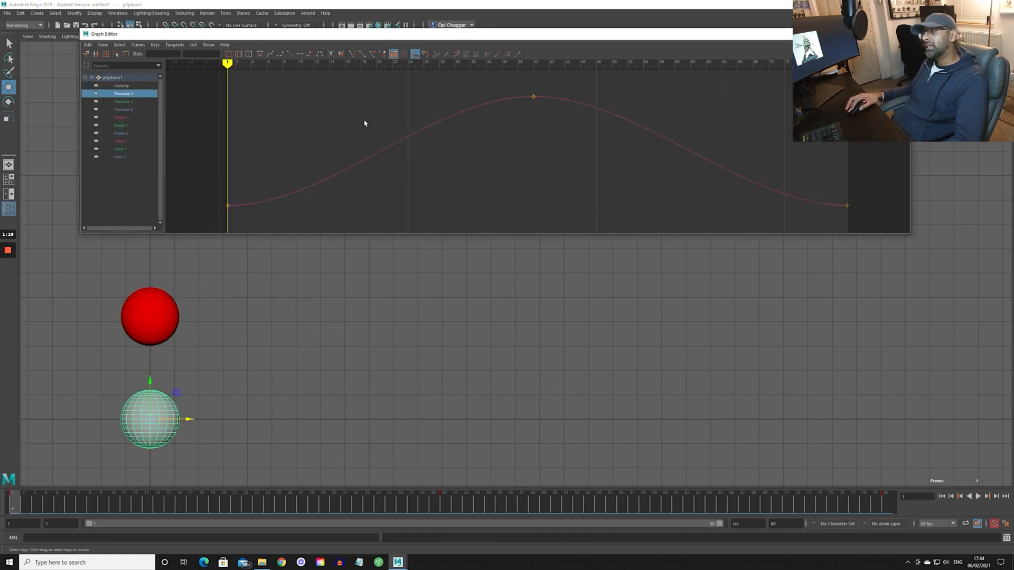
pyautogui.moveTo(486, 237); pyautogui.dragTo(486, 277)
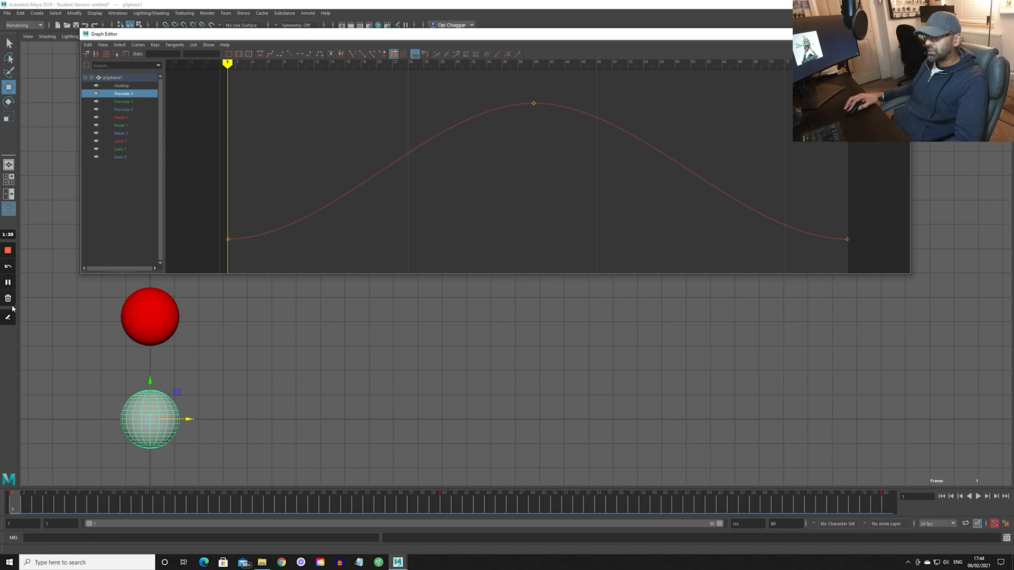
pyautogui.click(8, 314)
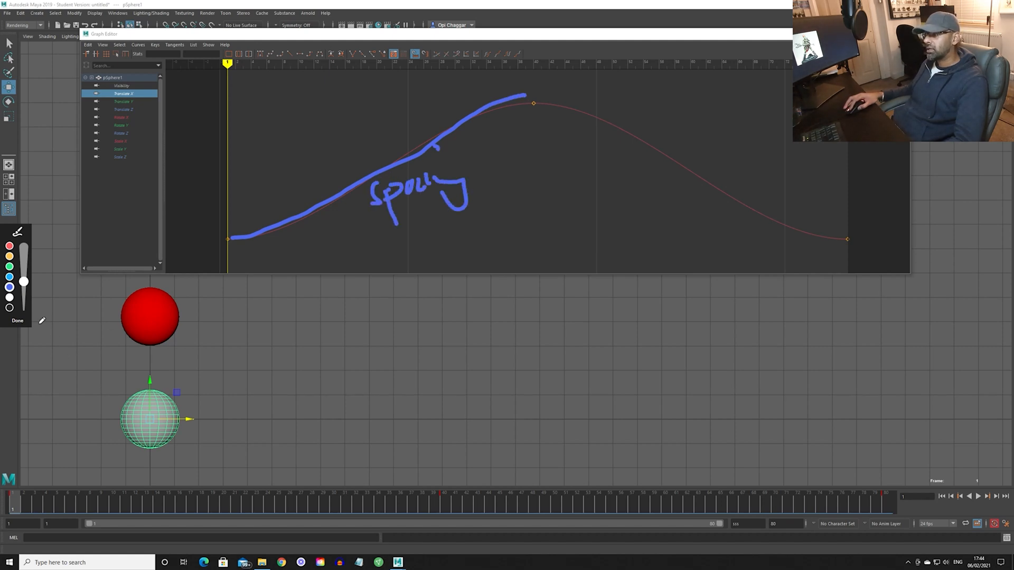
pyautogui.click(18, 321)
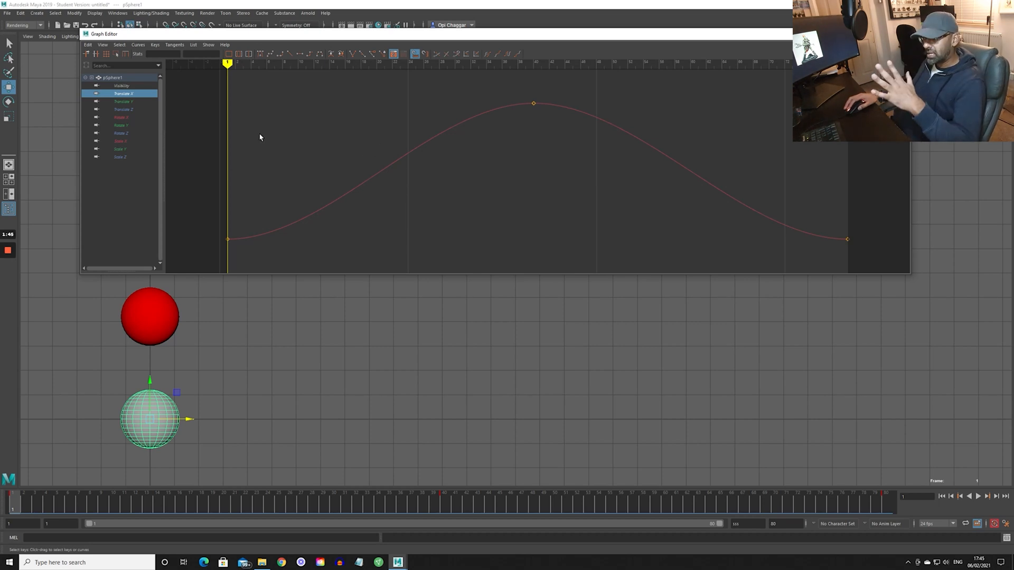
# - Apply linear tangents to all keys of the grey sphere's Translate X curve and play the animation
pyautogui.moveTo(744, 246); pyautogui.dragTo(880, 258)
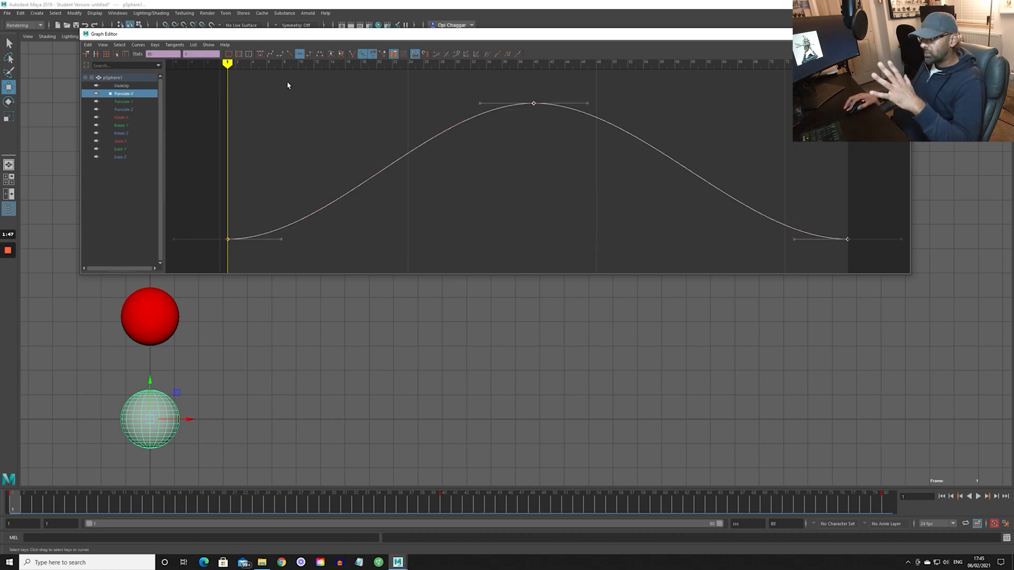
pyautogui.click(289, 55)
pyautogui.click(336, 267)
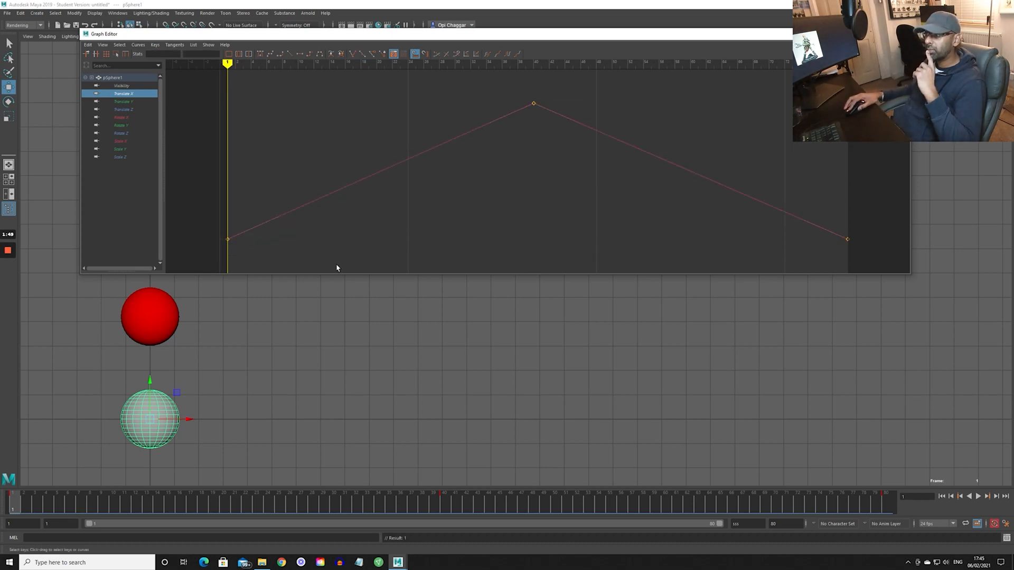
pyautogui.click(978, 497)
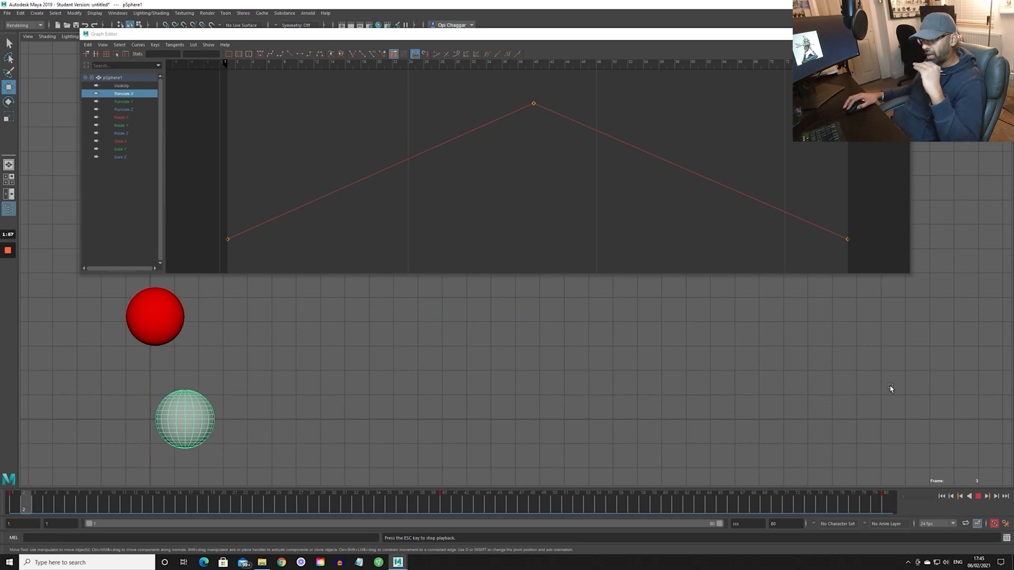
# - Set the middle key of the grey sphere's Translate X curve to flat tangents while the animation plays
pyautogui.moveTo(528, 85); pyautogui.dragTo(555, 109)
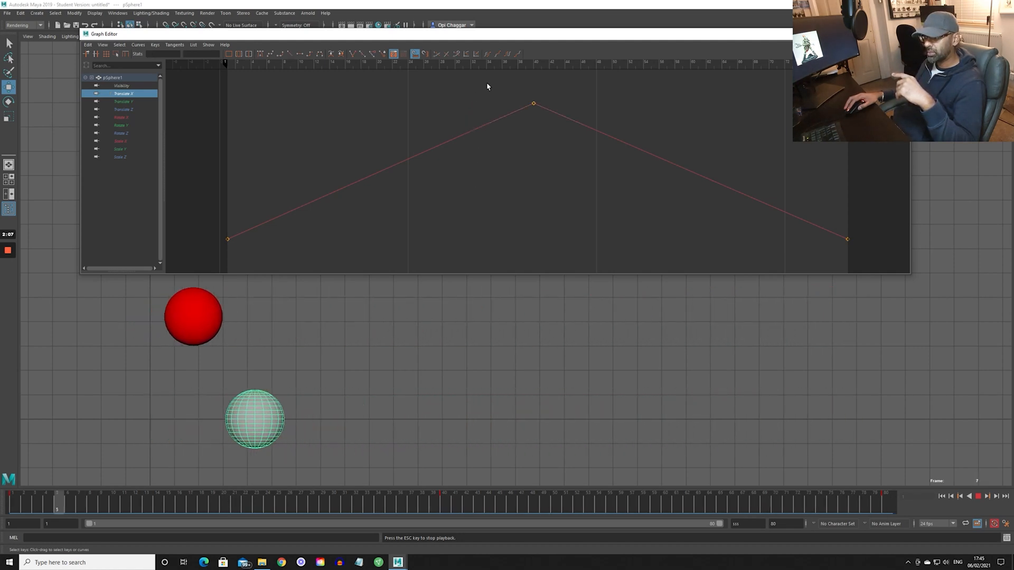
pyautogui.moveTo(486, 84); pyautogui.dragTo(561, 124)
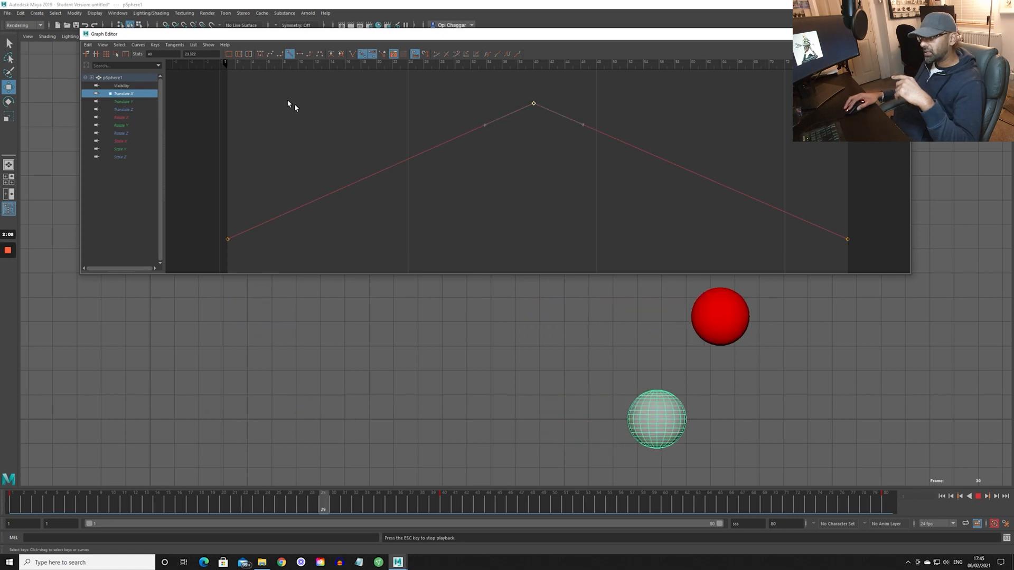
pyautogui.click(299, 53)
pyautogui.click(340, 130)
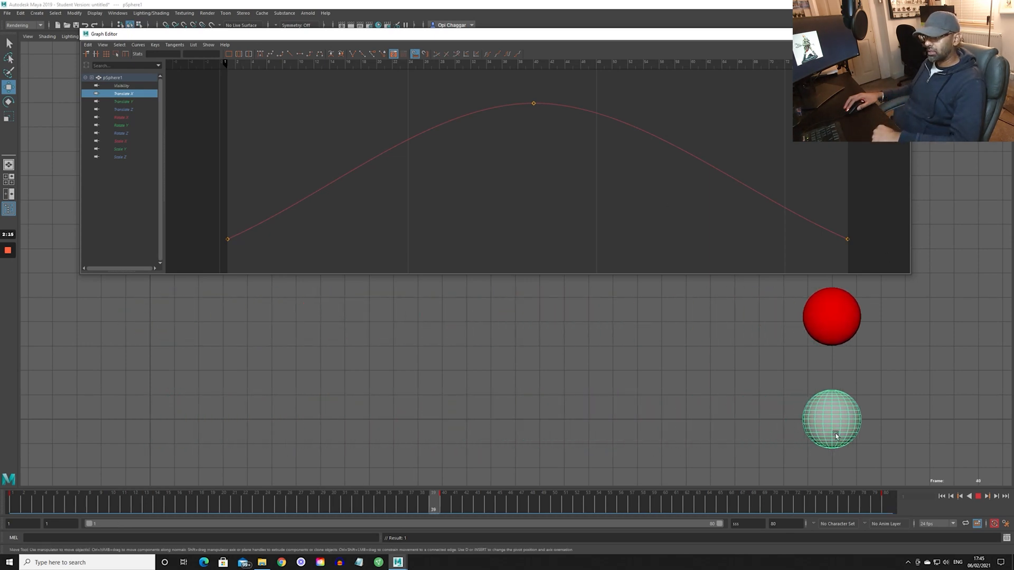
# - Steepen the incoming tangent of the last key and the outgoing tangent of the first key on the Translate X curve
pyautogui.moveTo(830, 208); pyautogui.dragTo(822, 248)
pyautogui.moveTo(748, 166); pyautogui.dragTo(866, 268)
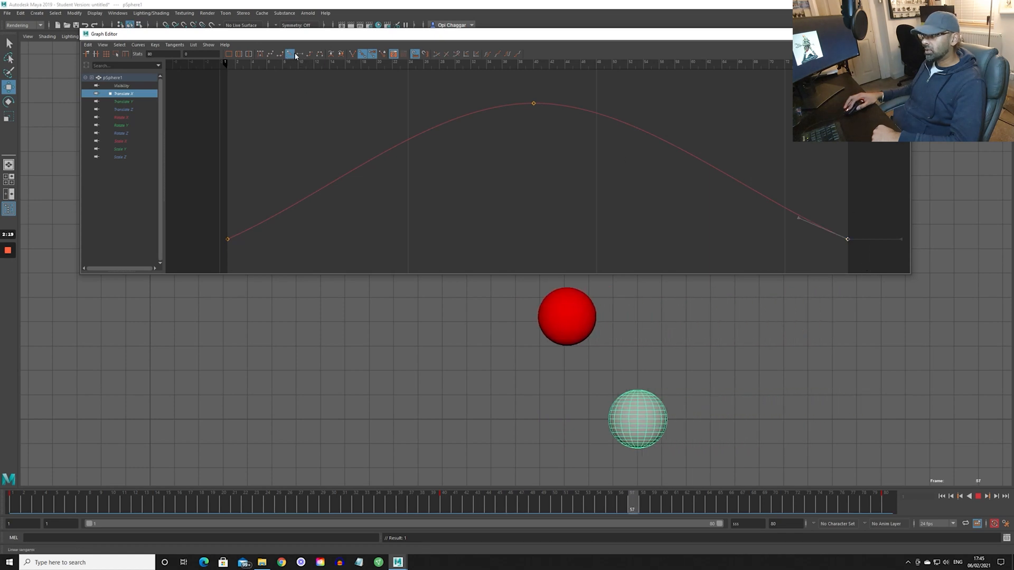
pyautogui.moveTo(792, 203); pyautogui.dragTo(806, 241)
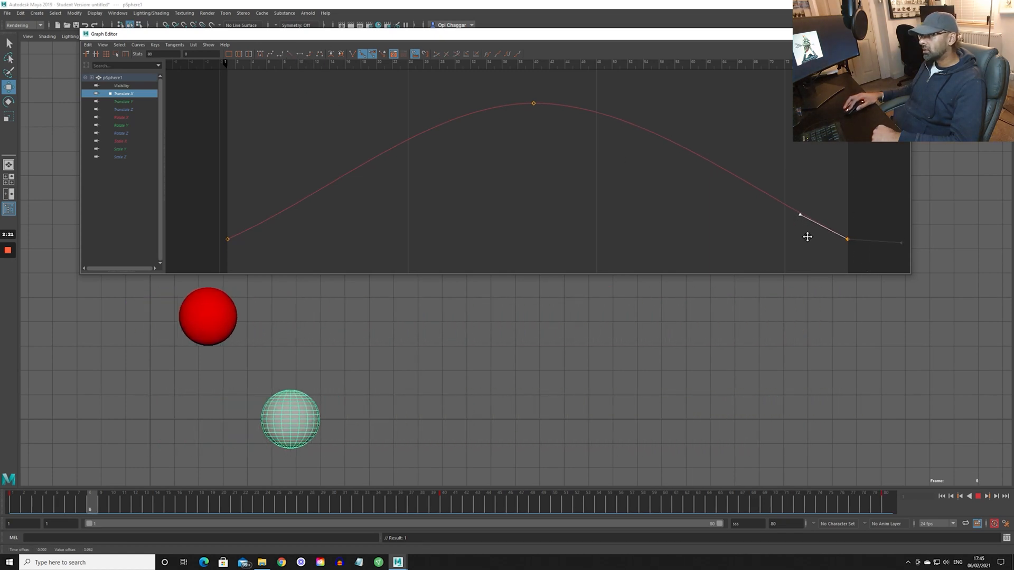
pyautogui.moveTo(225, 232); pyautogui.dragTo(234, 247)
pyautogui.moveTo(261, 206); pyautogui.dragTo(280, 243)
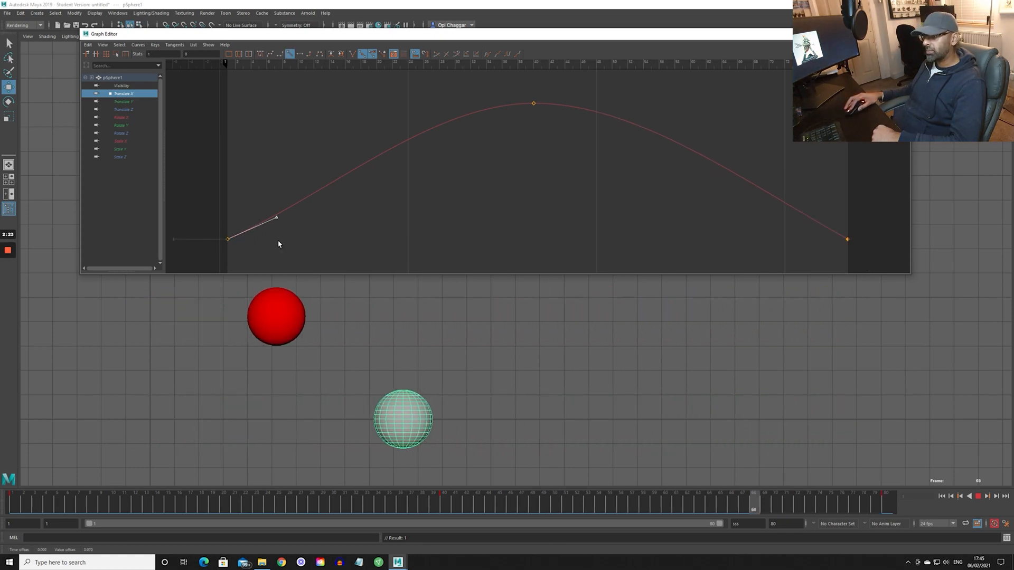
pyautogui.moveTo(279, 243); pyautogui.dragTo(275, 234, button='middle')
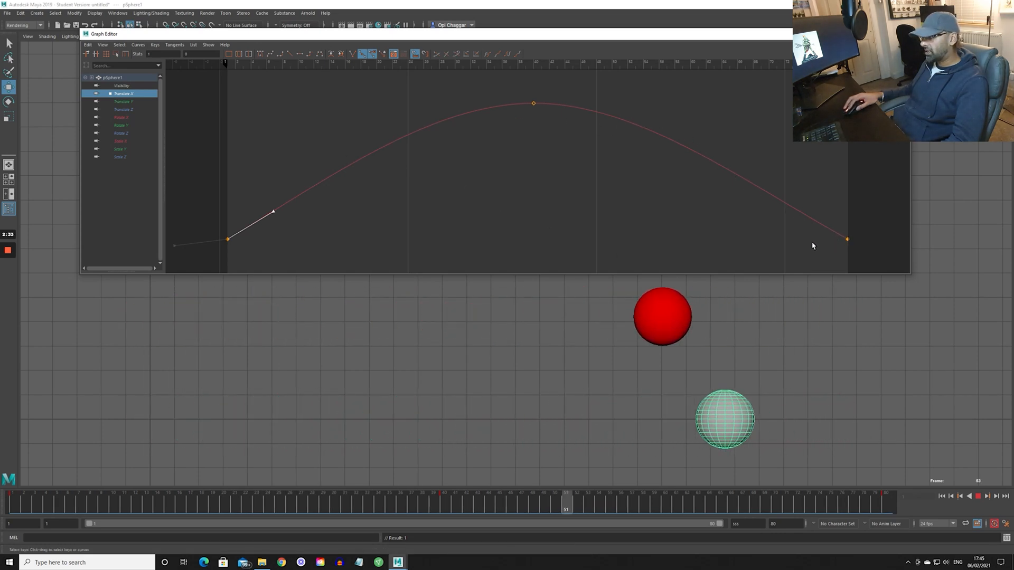
# - Apply flat tangents to the curve's middle key, then check the whole curve and stop the playback
pyautogui.click(534, 103)
pyautogui.click(299, 54)
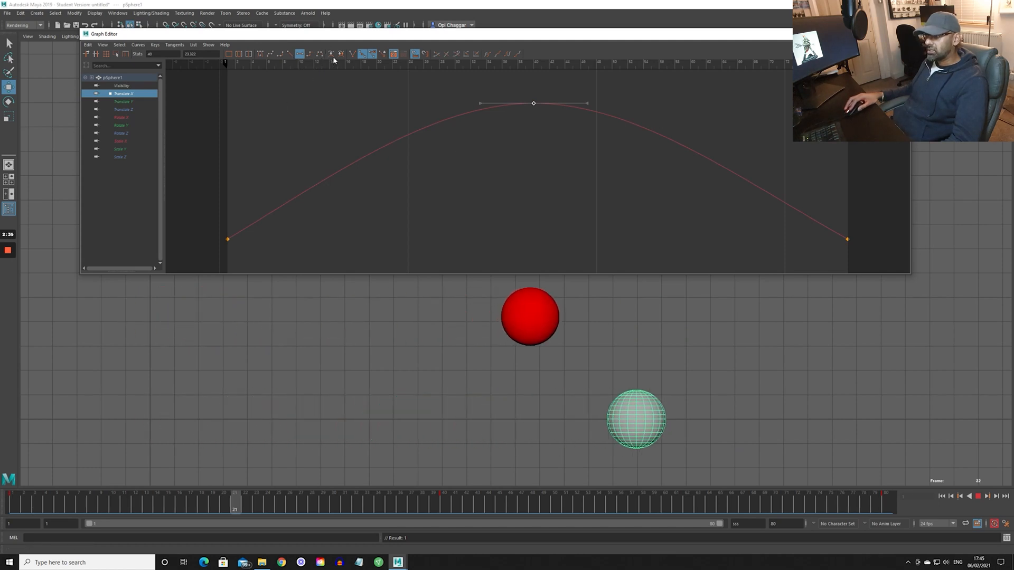
pyautogui.press('a')
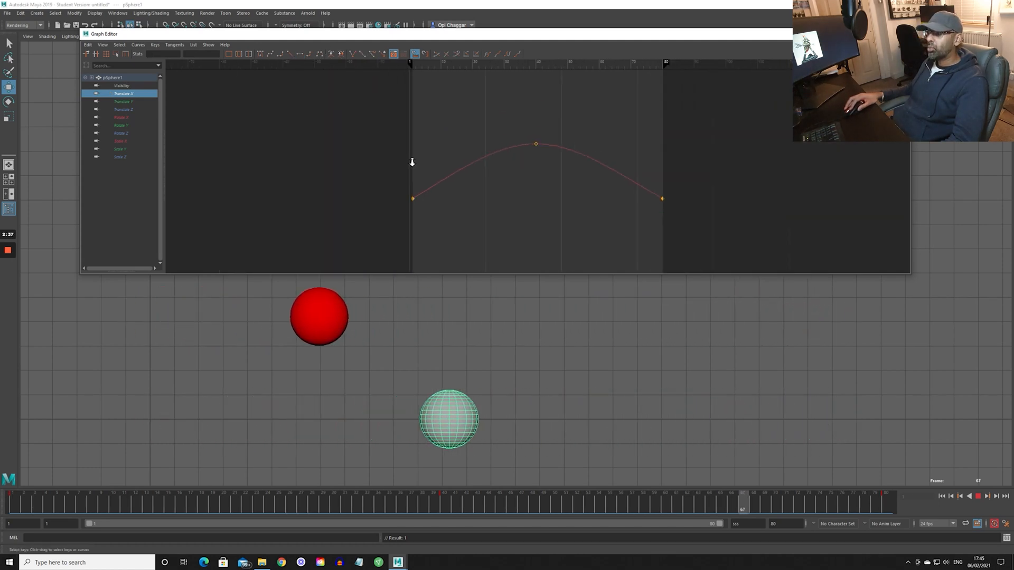
pyautogui.moveTo(375, 117); pyautogui.dragTo(851, 275)
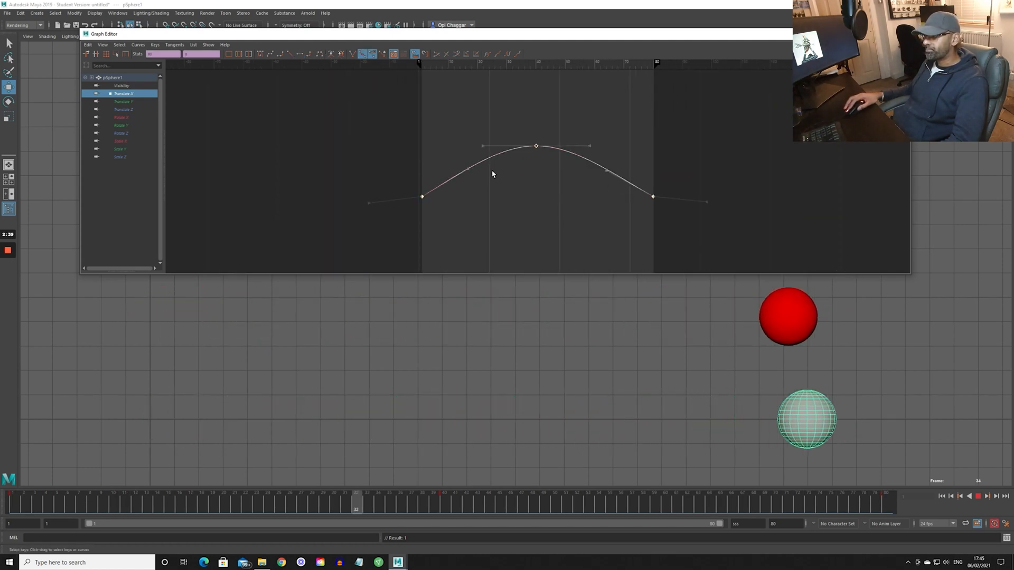
pyautogui.press('f')
pyautogui.click(483, 212)
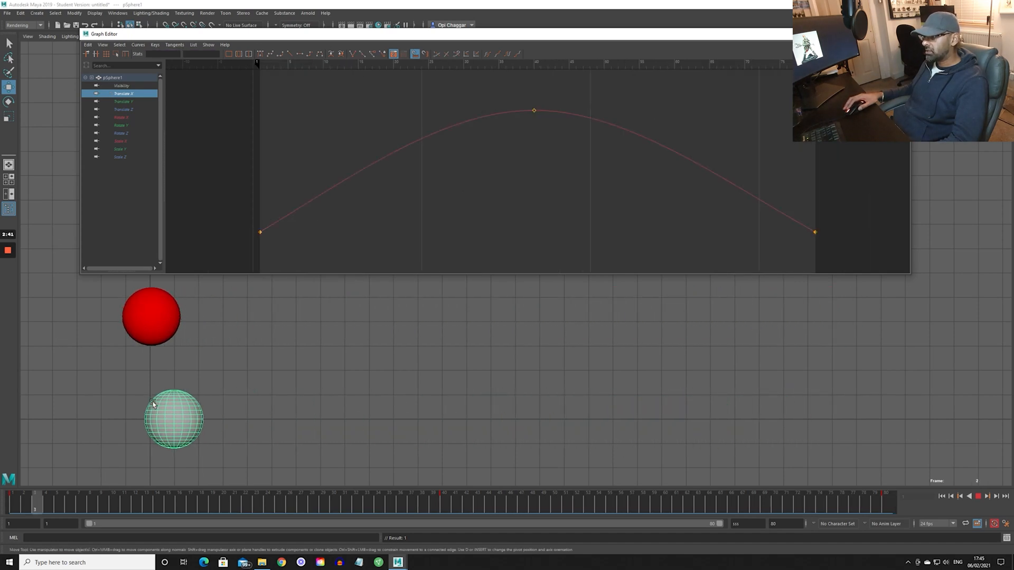
pyautogui.press('Escape')
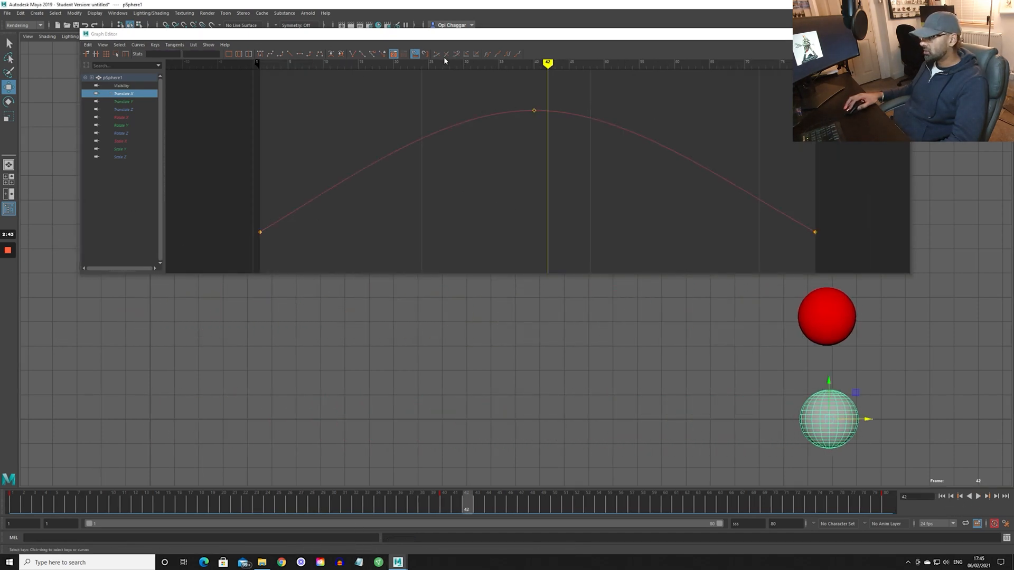
# - Select all keys of the grey sphere's Translate X curve and apply flat tangents to them
pyautogui.moveTo(240, 98); pyautogui.dragTo(839, 270)
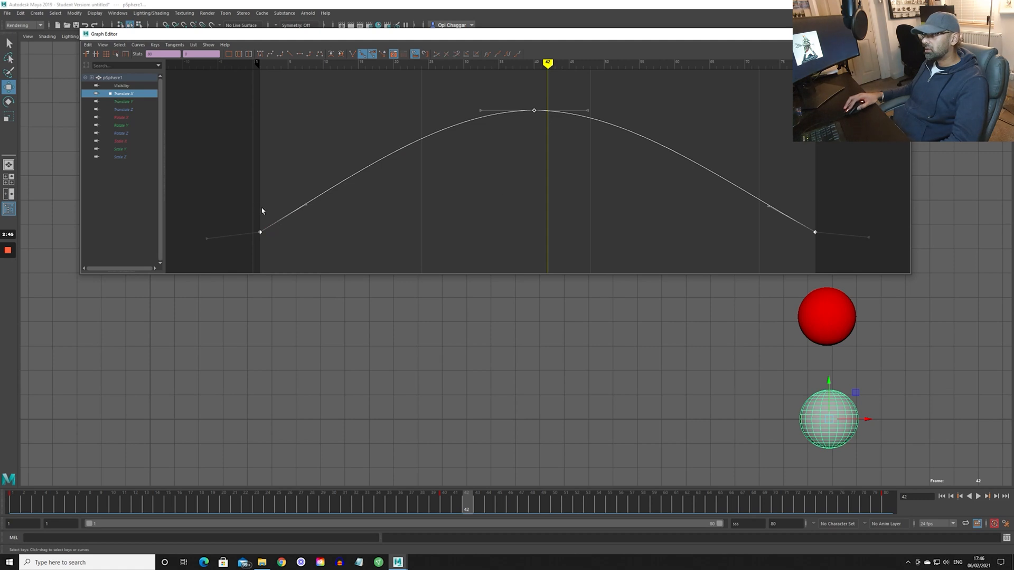
pyautogui.moveTo(247, 208); pyautogui.dragTo(315, 270)
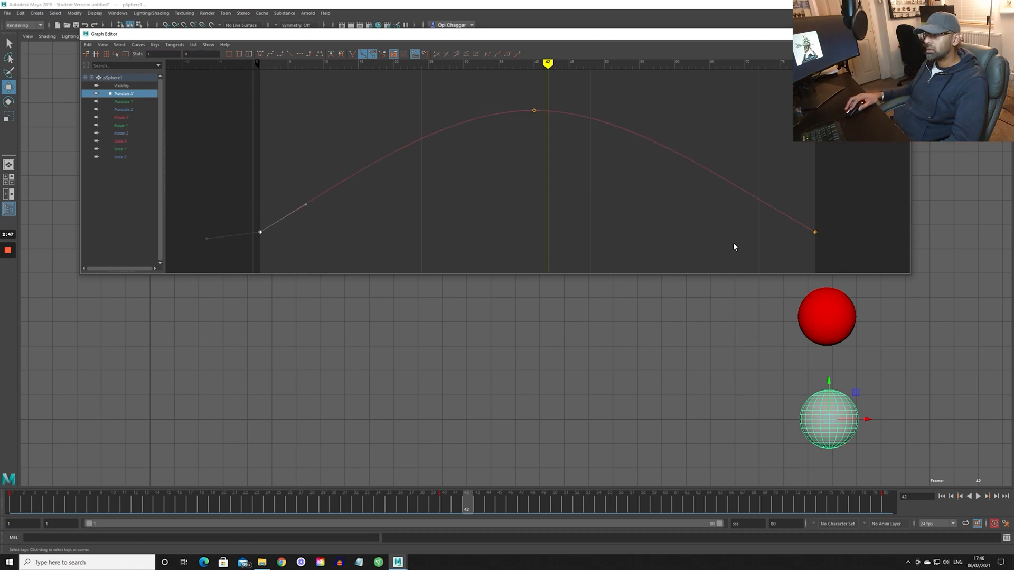
pyautogui.moveTo(783, 264); pyautogui.dragTo(818, 264)
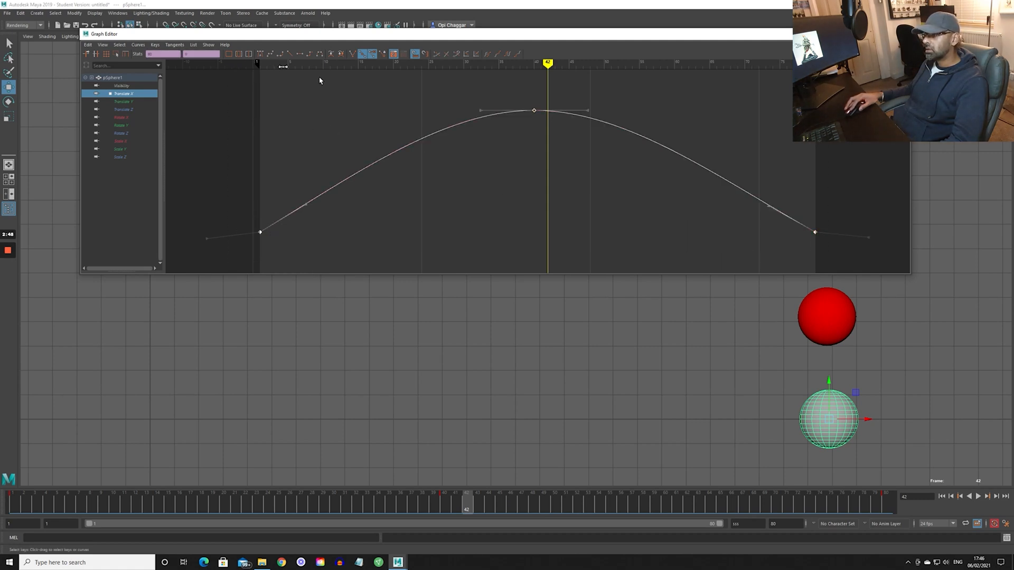
pyautogui.click(298, 55)
pyautogui.click(356, 199)
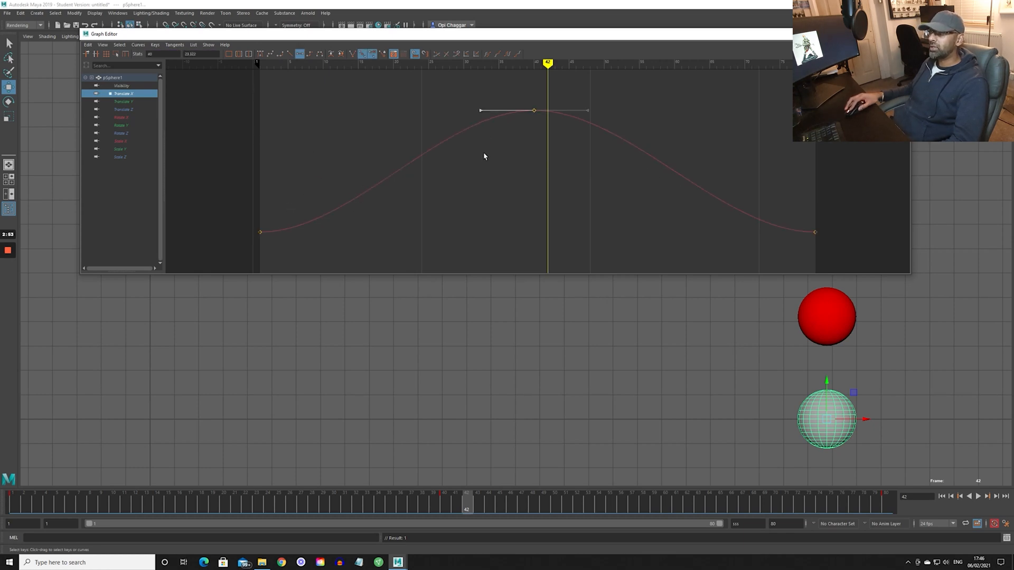
# - Lower the middle key and tilt its tangent steeply downward so the curve peaks before it, then preview the motion
pyautogui.moveTo(484, 156); pyautogui.dragTo(527, 120, button='middle')
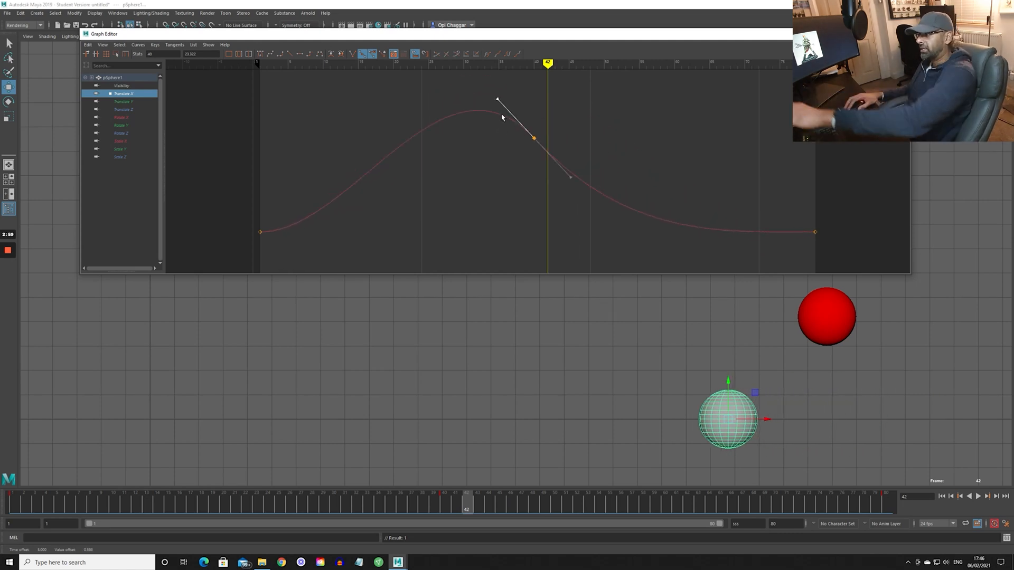
pyautogui.hotkey('alt', 'v')
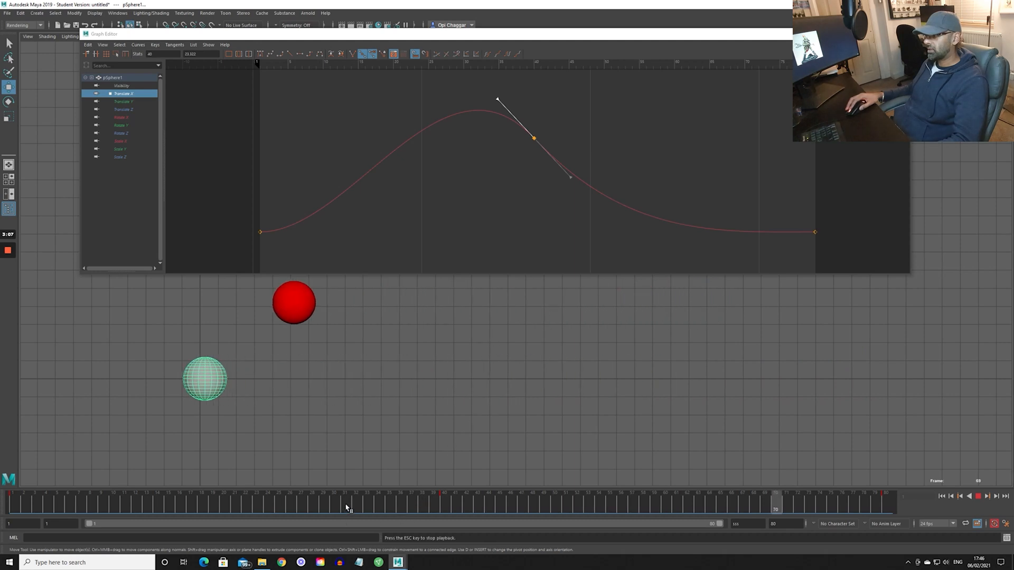
pyautogui.press('Escape')
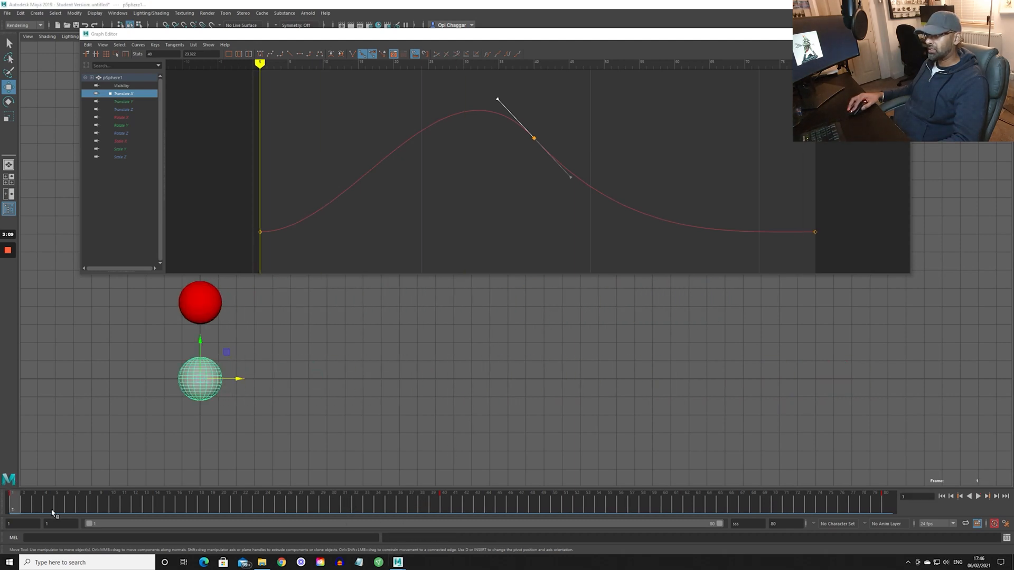
pyautogui.hotkey('alt', 'v')
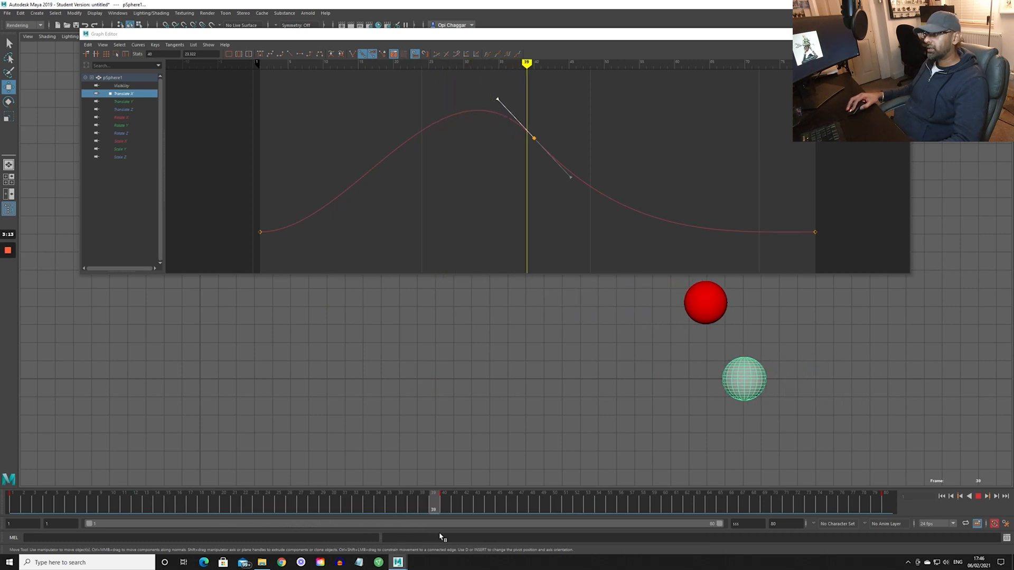
pyautogui.press('Escape')
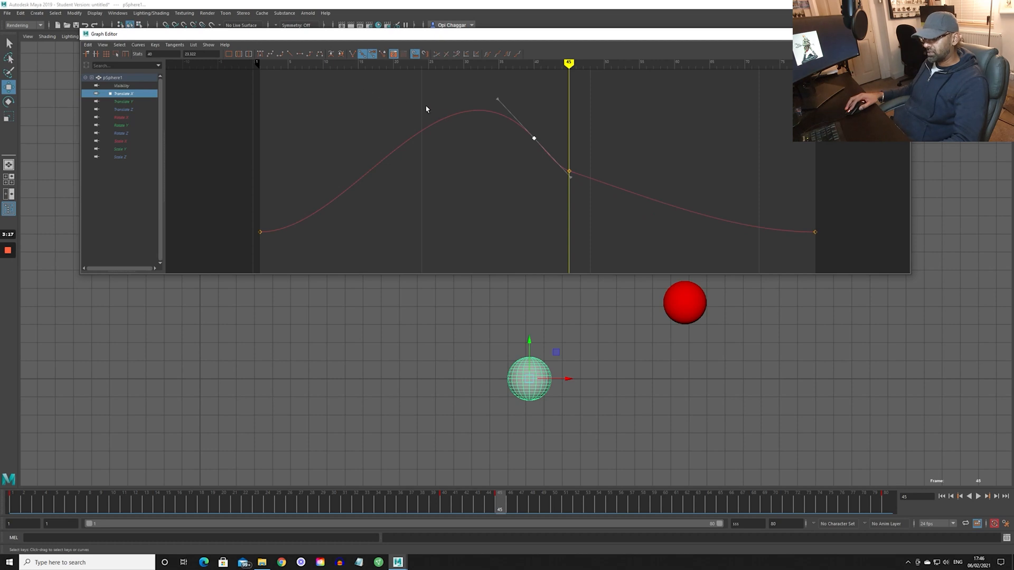
# - Undo the extra key at frame 45 and reset the middle key's tangents to flat
pyautogui.hotkey('ctrl', 'z')
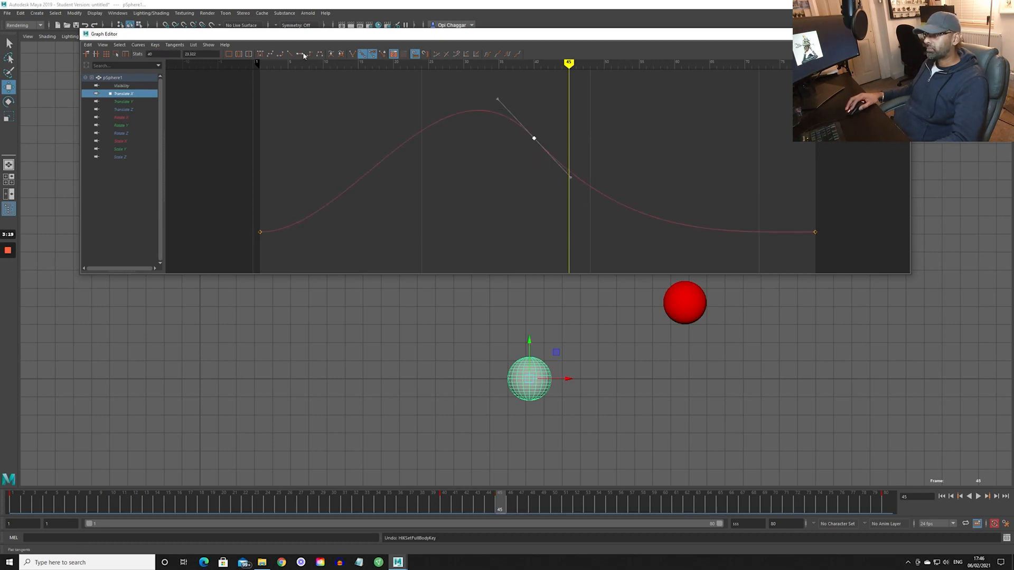
pyautogui.click(300, 54)
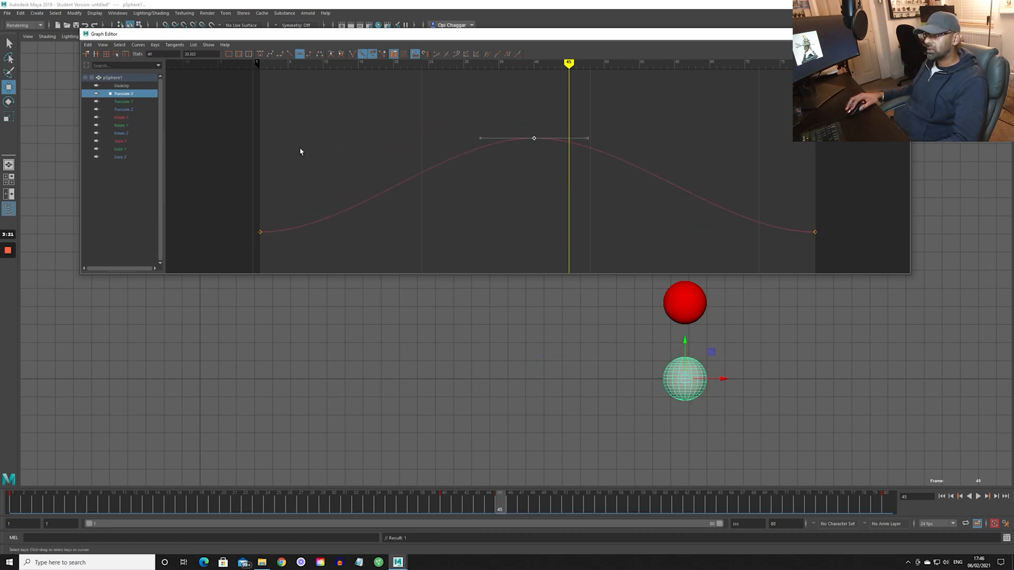
# - Undo the middle key's tangent tilt and convert the entire Translate X curve to weighted tangents
pyautogui.moveTo(506, 117); pyautogui.dragTo(498, 117, button='middle')
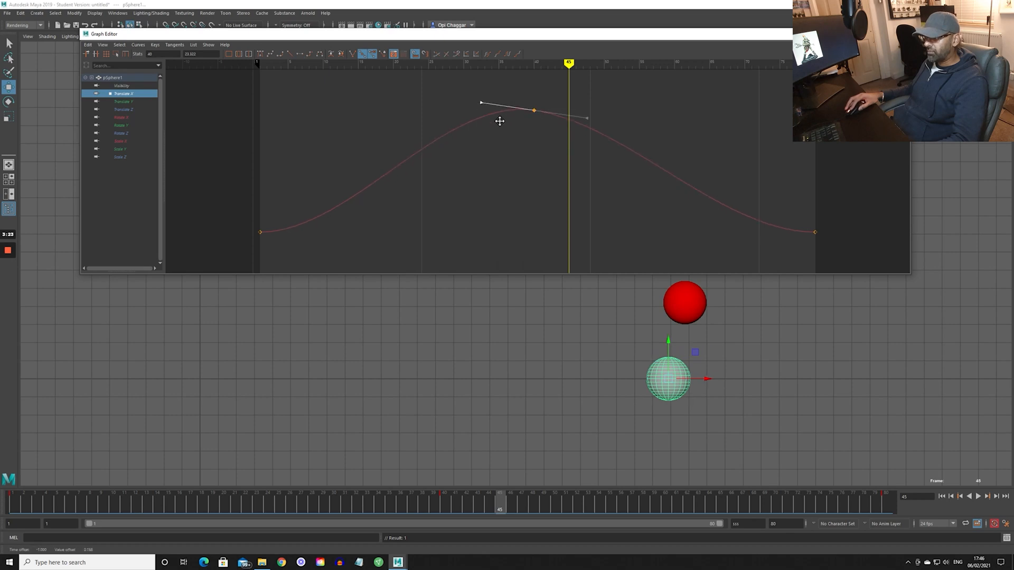
pyautogui.hotkey('ctrl', 'z')
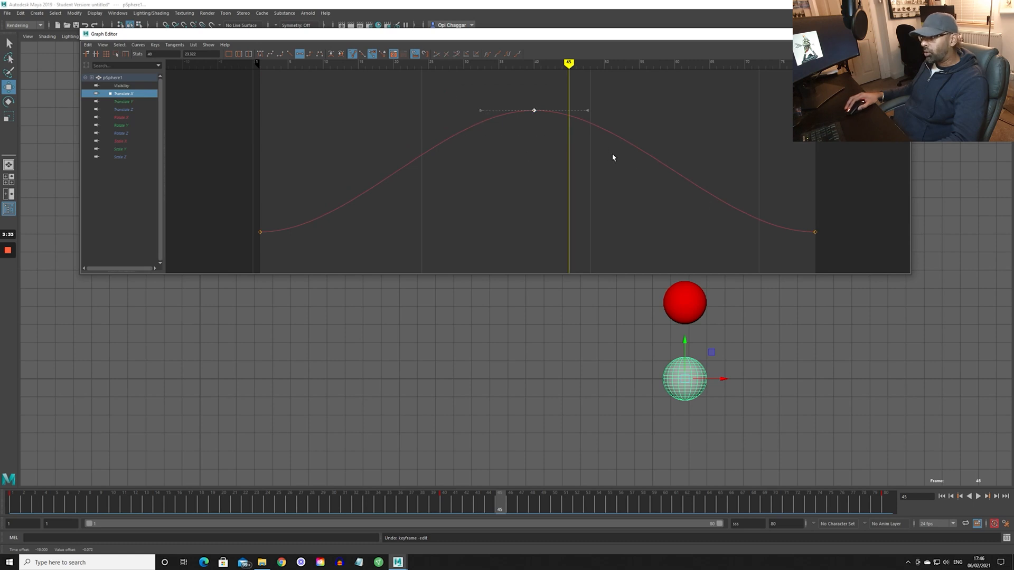
pyautogui.moveTo(851, 285); pyautogui.dragTo(851, 286)
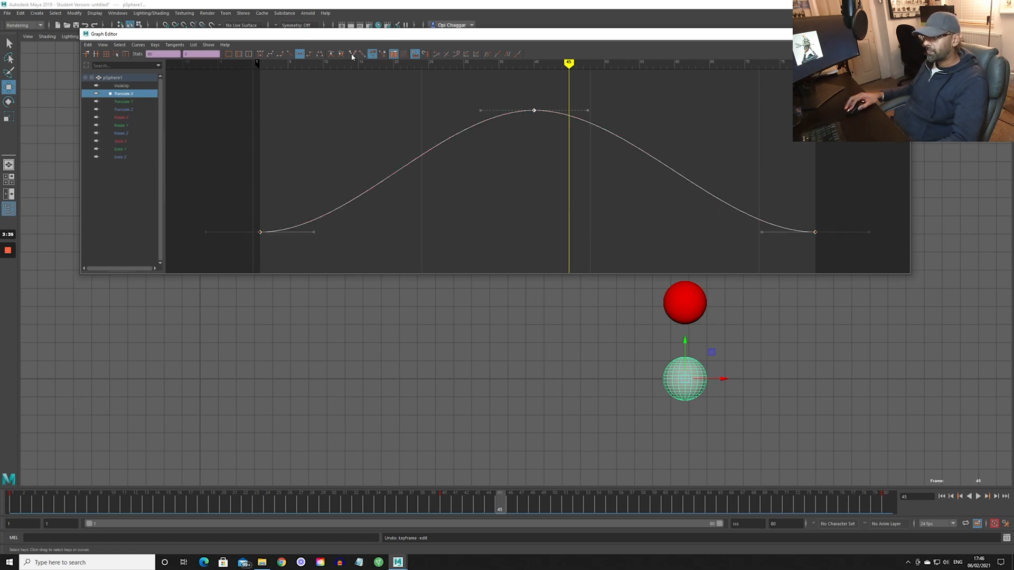
pyautogui.click(178, 97)
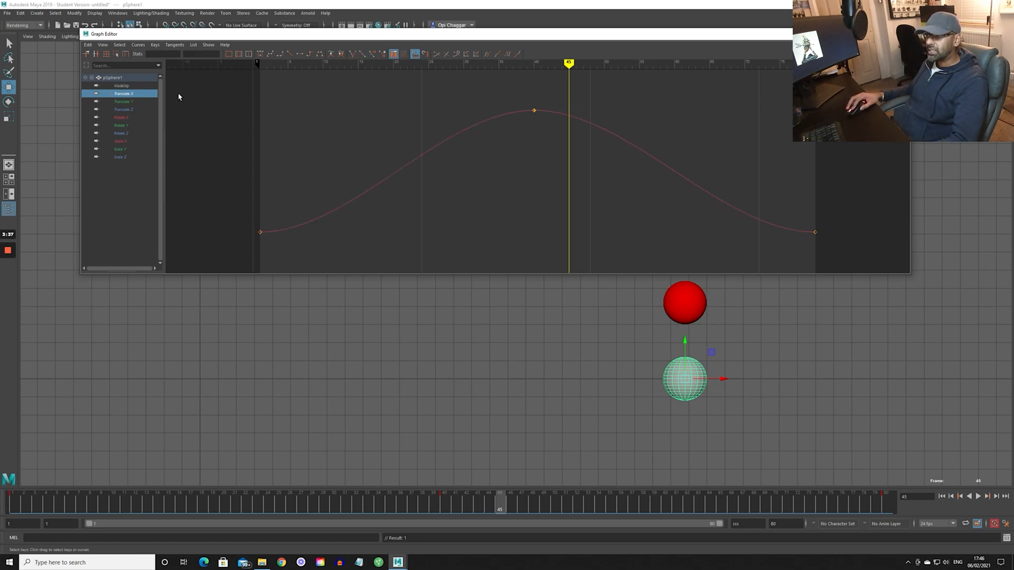
pyautogui.moveTo(791, 232); pyautogui.dragTo(705, 239)
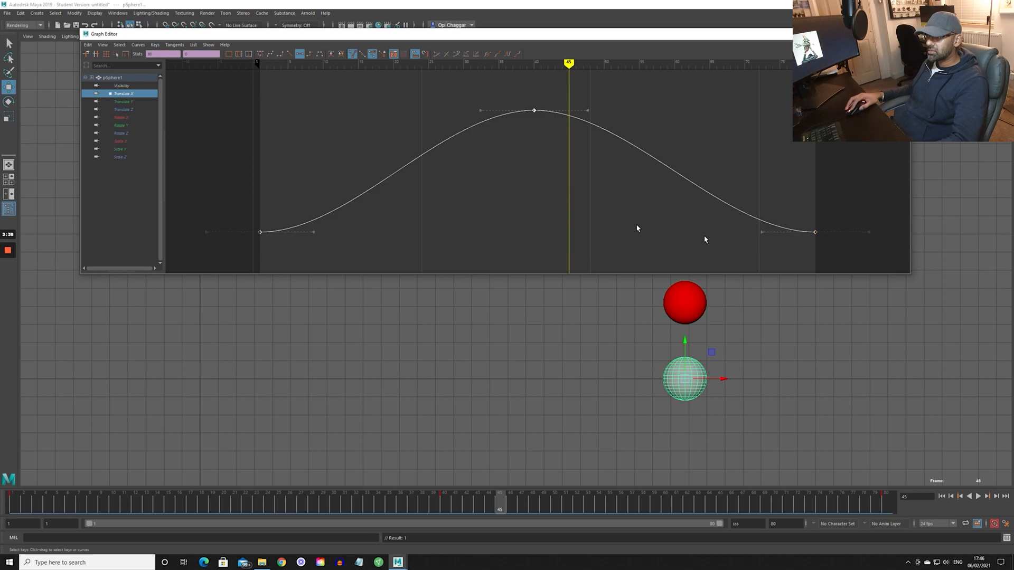
pyautogui.click(136, 47)
pyautogui.click(176, 246)
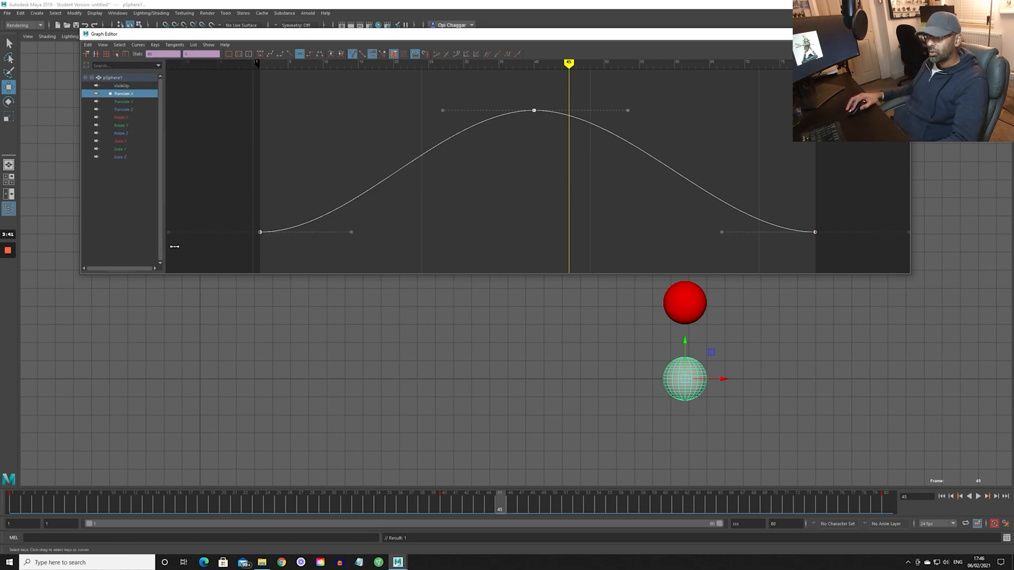
# - Try lengthening the middle key's incoming handle and the first key's outgoing handle, undoing each stretch
pyautogui.moveTo(471, 124); pyautogui.dragTo(482, 140)
pyautogui.moveTo(482, 139); pyautogui.dragTo(434, 136, button='middle')
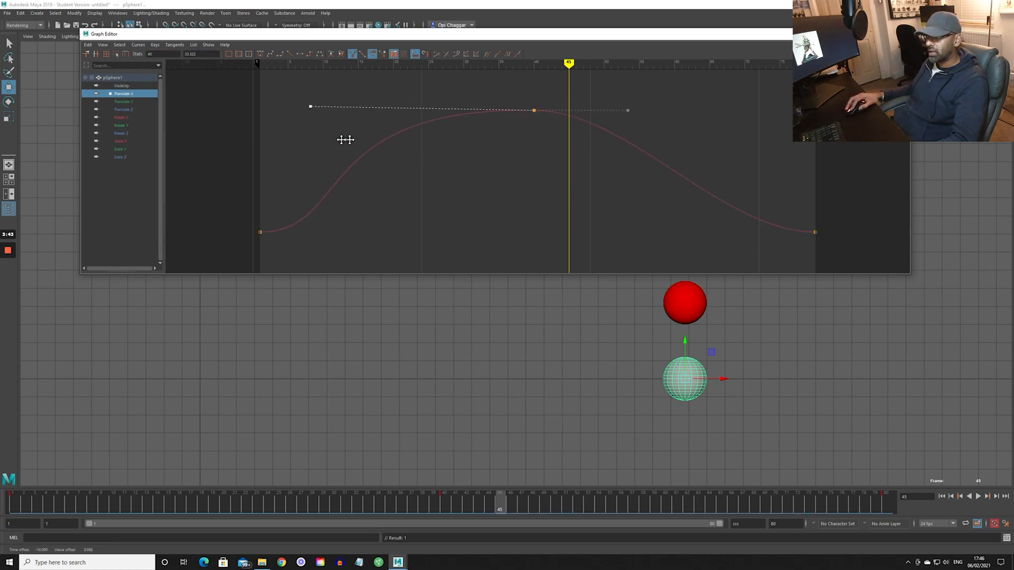
pyautogui.click(174, 45)
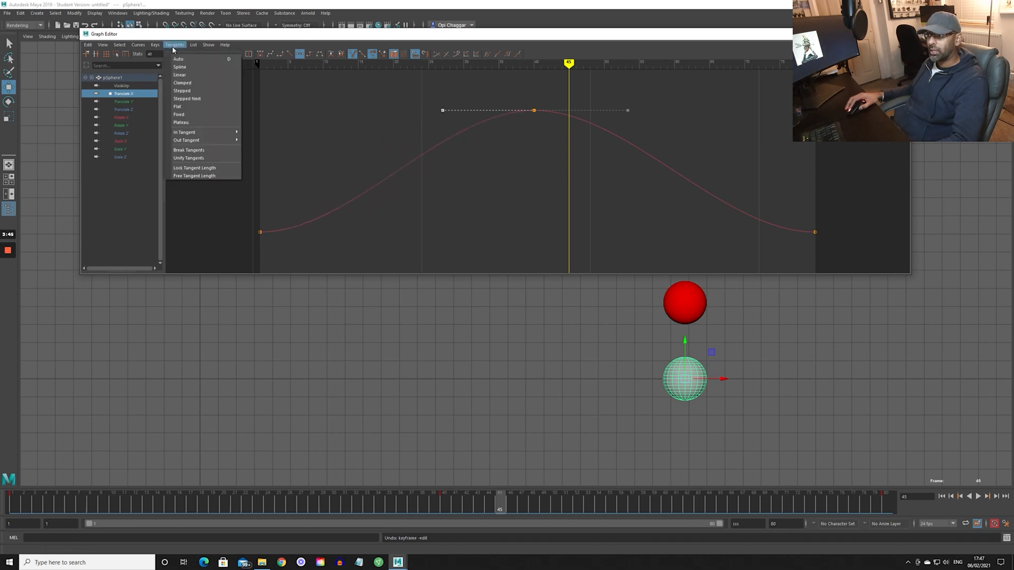
pyautogui.click(405, 110)
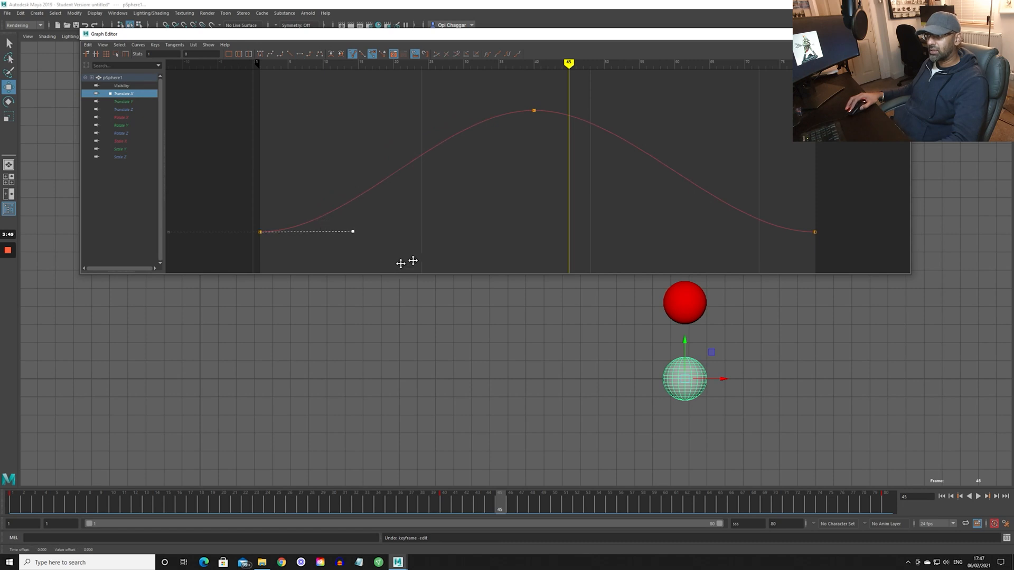
pyautogui.moveTo(400, 263); pyautogui.dragTo(536, 256, button='middle')
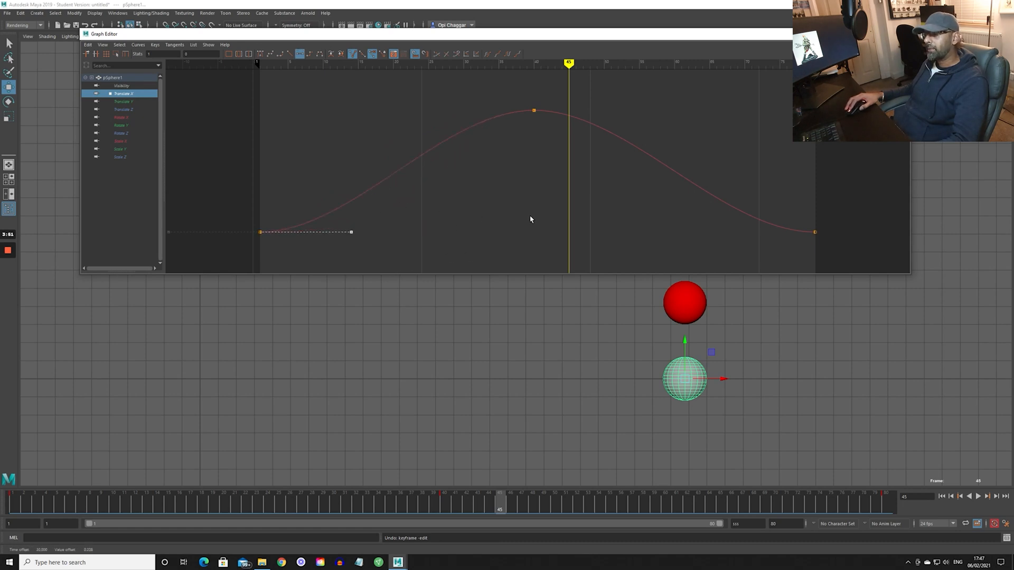
pyautogui.click(335, 213)
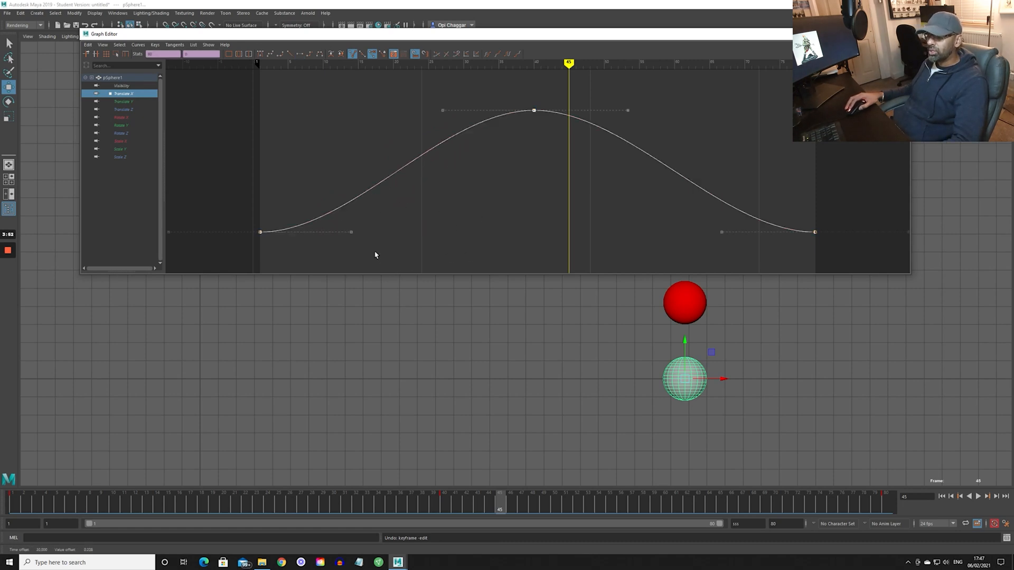
# - Shape the curve into a rounded arch with steep tangents at both end keys and longer flat handles on the middle key
pyautogui.click(351, 231)
pyautogui.moveTo(351, 232); pyautogui.dragTo(352, 223, button='middle')
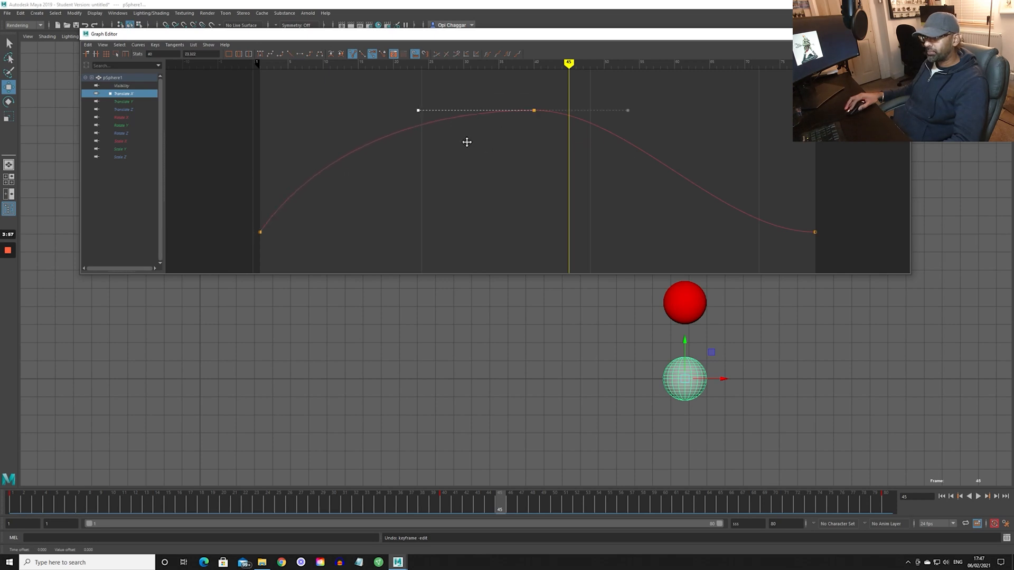
pyautogui.moveTo(630, 133); pyautogui.dragTo(679, 138, button='middle')
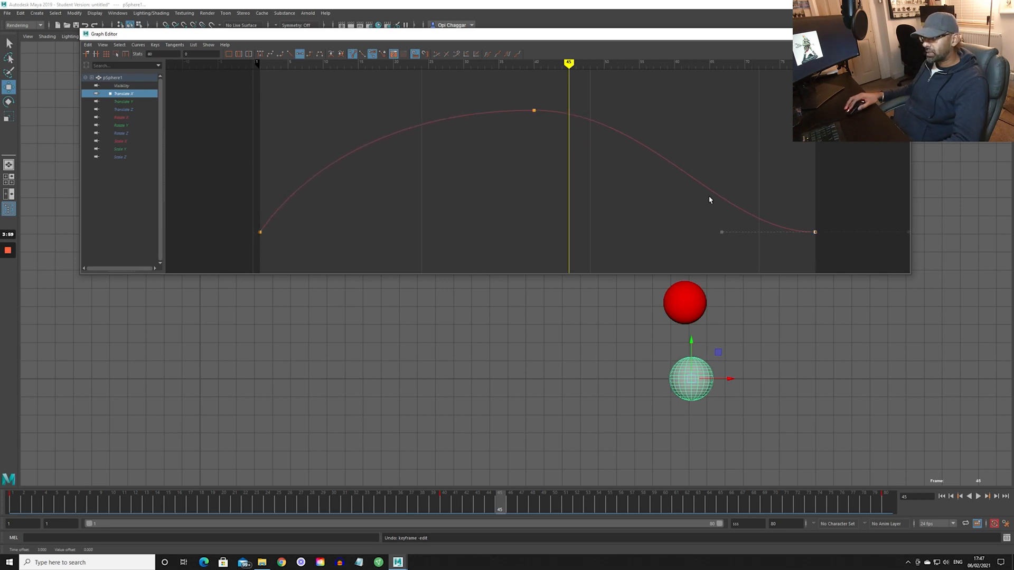
pyautogui.moveTo(763, 222); pyautogui.dragTo(786, 170, button='middle')
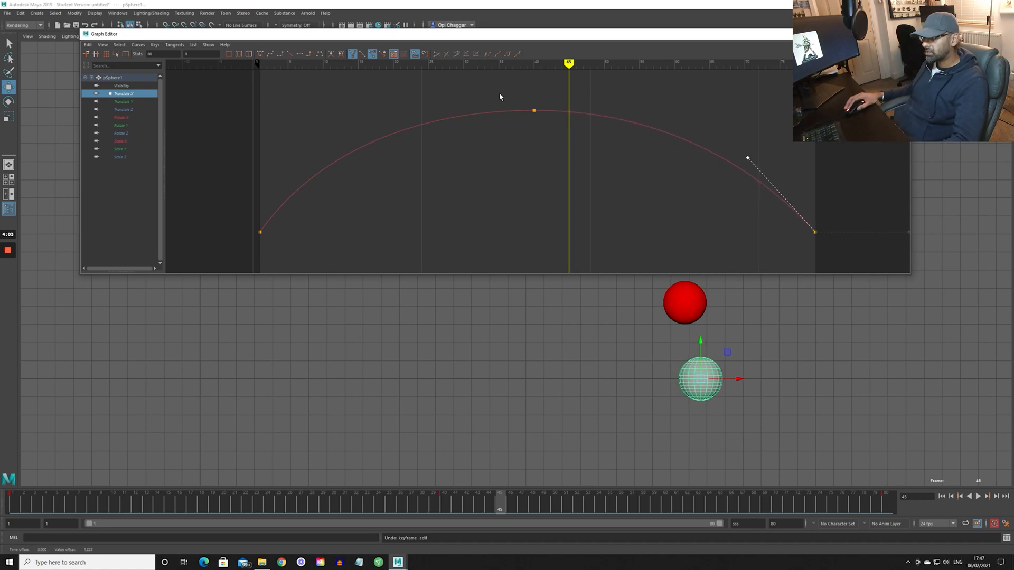
pyautogui.moveTo(560, 170); pyautogui.dragTo(564, 142, button='middle')
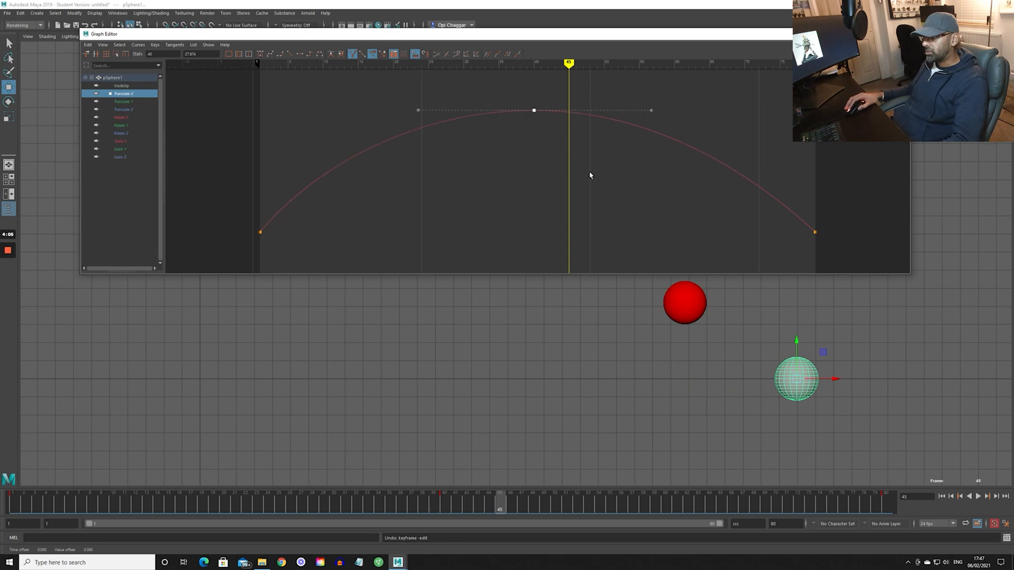
# - Play the arched motion against the red reference sphere, then stop the playback
pyautogui.scroll(-3, 591, 175)
pyautogui.hotkey('alt', 'shift', 'v')
pyautogui.hotkey('alt', 'v')
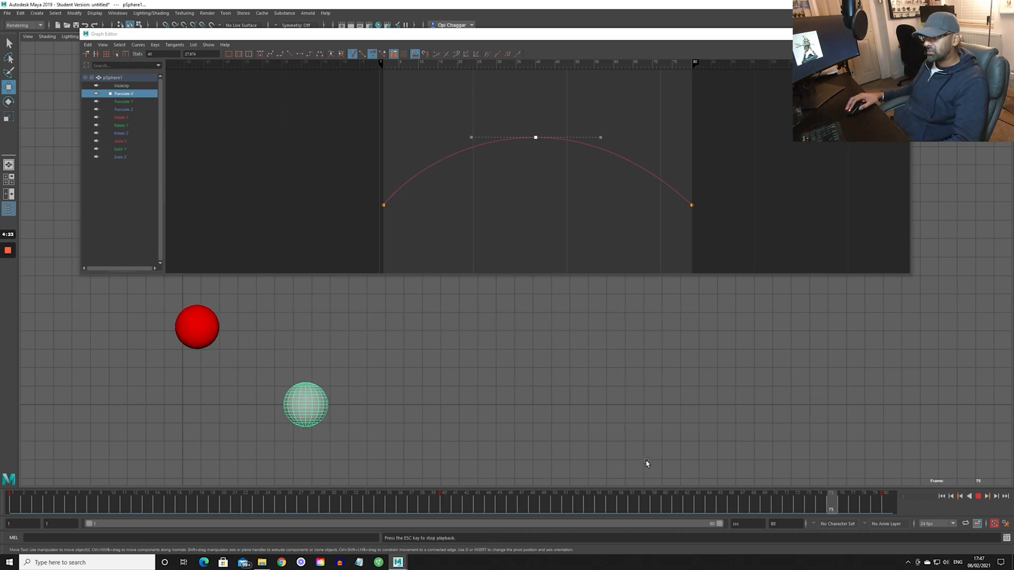
pyautogui.press('Escape')
# - Restore the eased end keys and lengthen both flat handles of the middle key, previewing the motion
pyautogui.moveTo(341, 124); pyautogui.dragTo(472, 233)
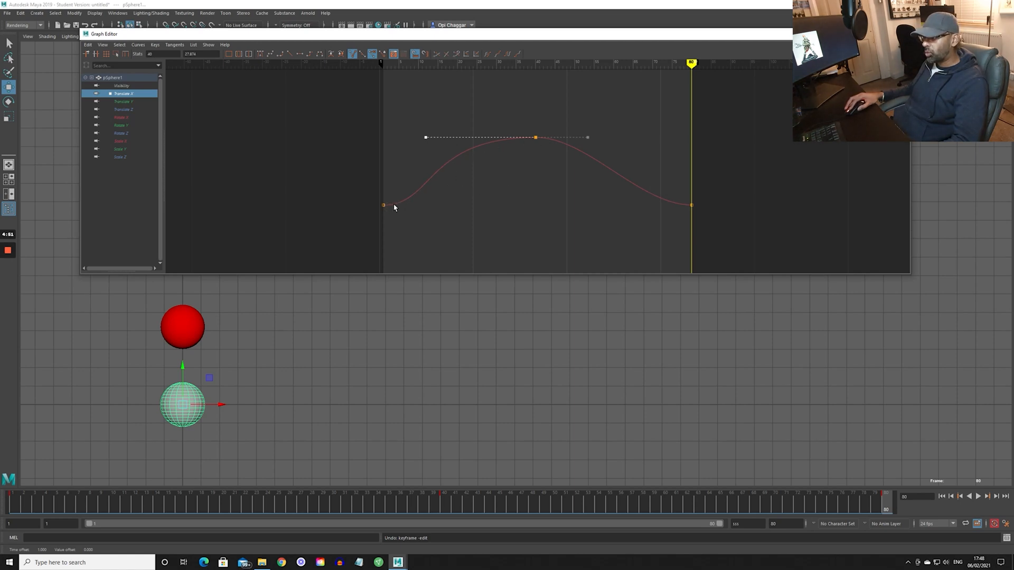
pyautogui.hotkey('alt', 'v')
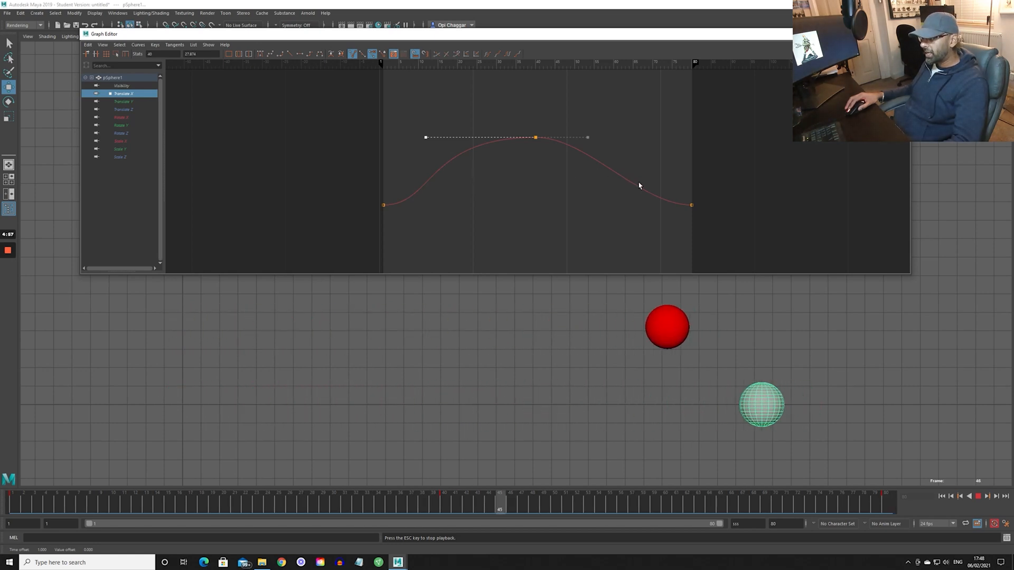
pyautogui.click(688, 207)
pyautogui.click(536, 139)
pyautogui.click(589, 138)
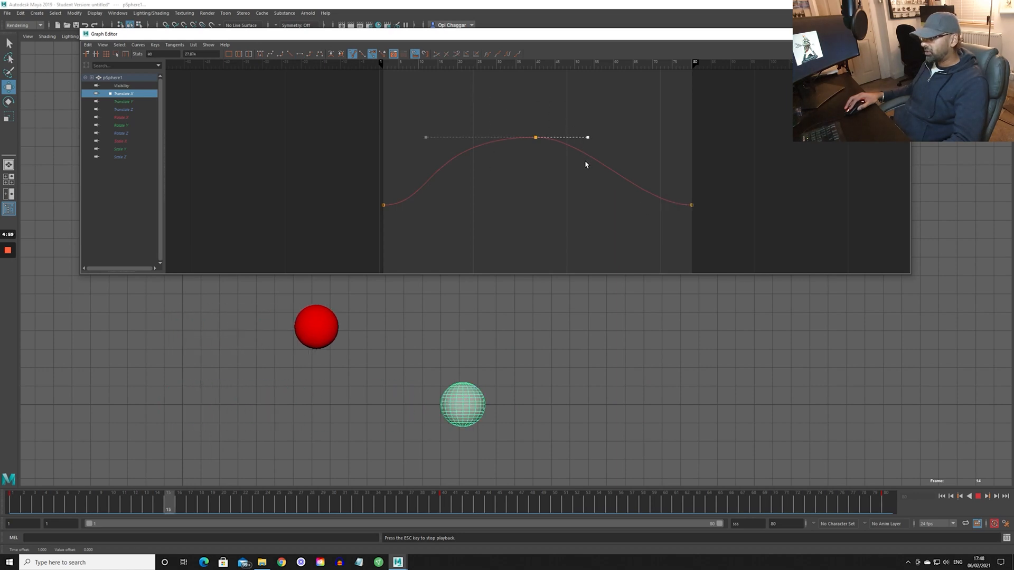
pyautogui.keyDown('shift'); pyautogui.moveTo(586, 163); pyautogui.dragTo(609, 163, button='middle'); pyautogui.keyUp('shift')
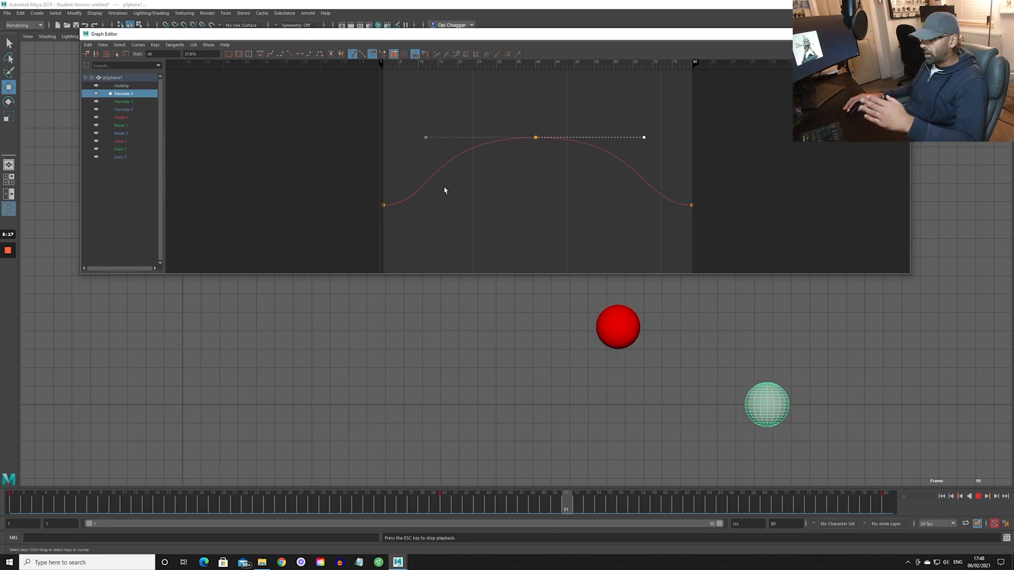
# - Inspect the first and middle keys' handles, then shorten both handles of the middle key
pyautogui.moveTo(379, 182); pyautogui.dragTo(443, 223)
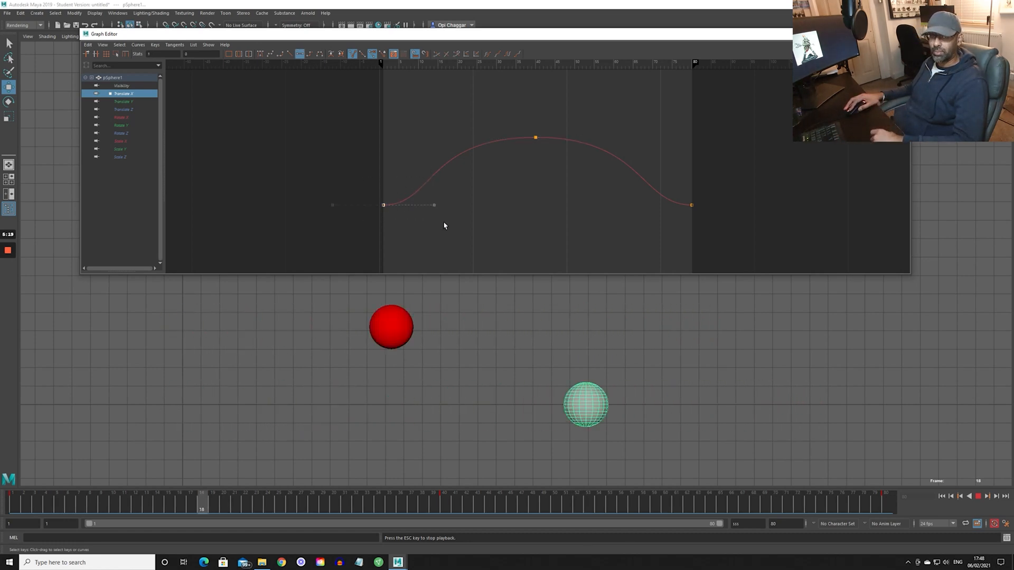
pyautogui.moveTo(480, 111); pyautogui.dragTo(577, 193)
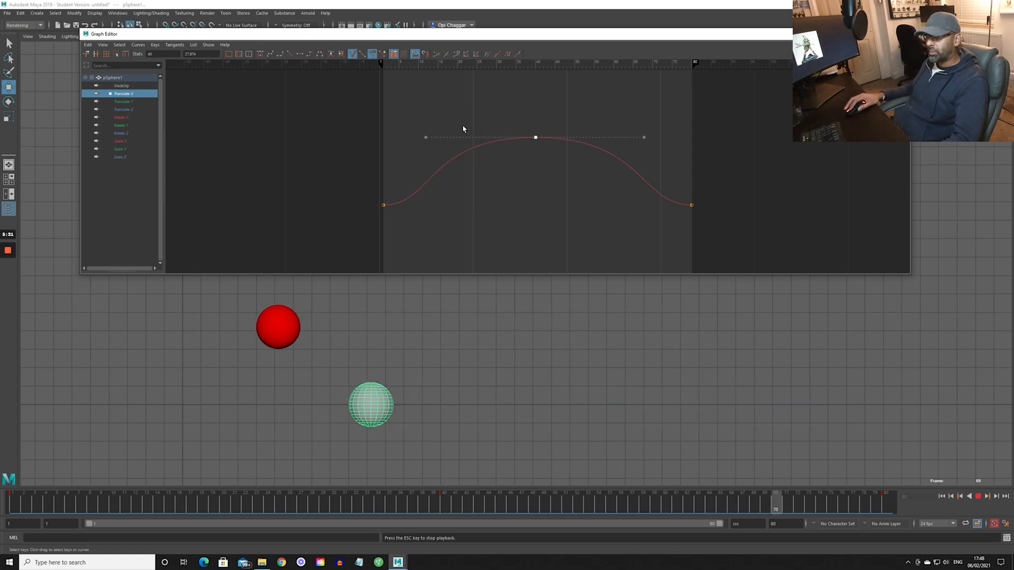
pyautogui.moveTo(415, 125); pyautogui.dragTo(447, 157)
pyautogui.keyDown('shift'); pyautogui.moveTo(507, 187); pyautogui.dragTo(554, 178, button='middle'); pyautogui.keyUp('shift')
pyautogui.moveTo(620, 116); pyautogui.dragTo(660, 164)
pyautogui.keyDown('shift'); pyautogui.moveTo(663, 182); pyautogui.dragTo(656, 184, button='middle'); pyautogui.keyUp('shift')
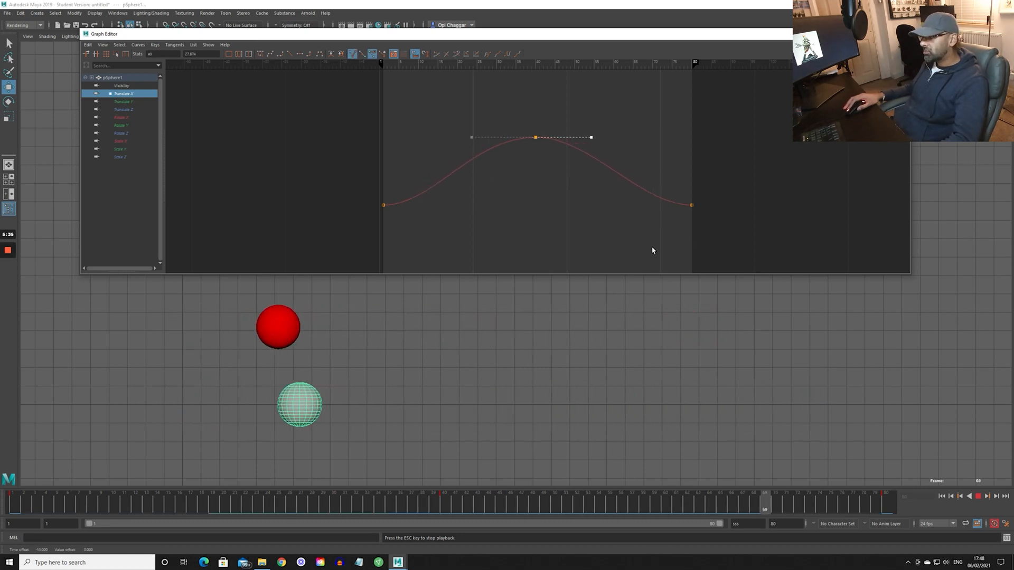
# - Extend the playback range to end at frame 100 and set a key on the grey sphere there
pyautogui.moveTo(445, 509); pyautogui.dragTo(893, 495)
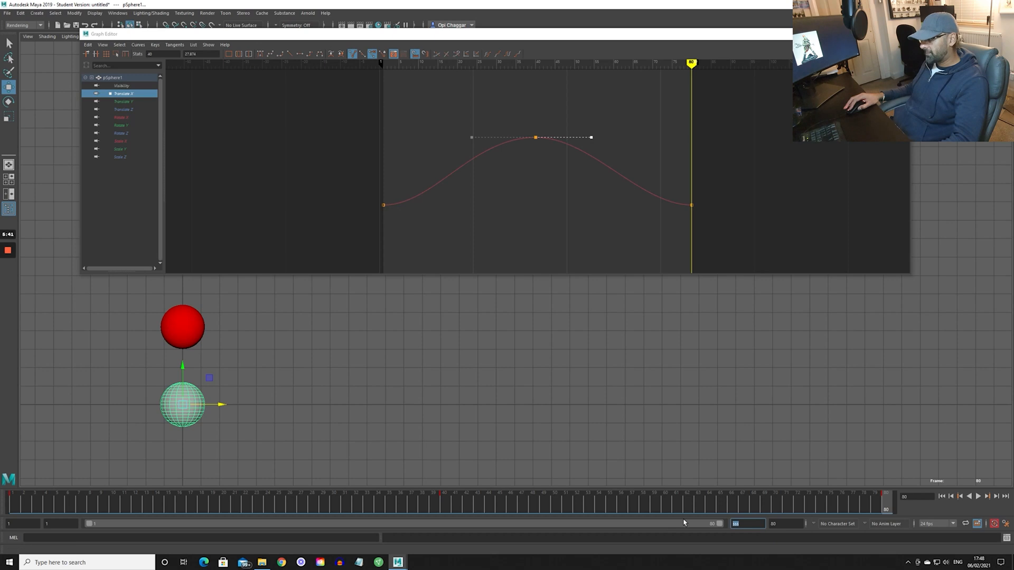
pyautogui.write('100')
pyautogui.press('Return')
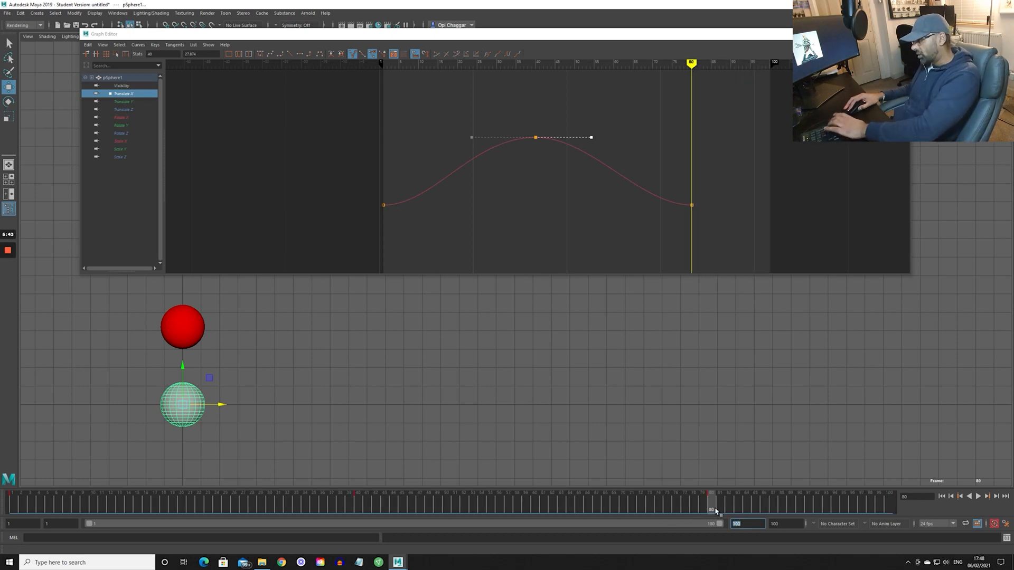
pyautogui.moveTo(715, 511); pyautogui.dragTo(889, 504)
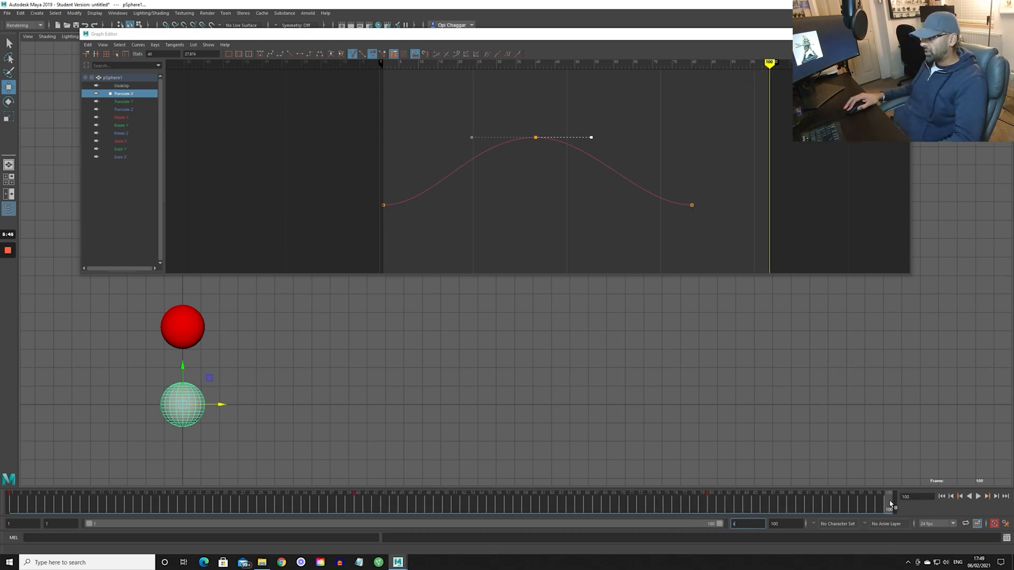
pyautogui.scroll(-1, 805, 409)
pyautogui.press('s')
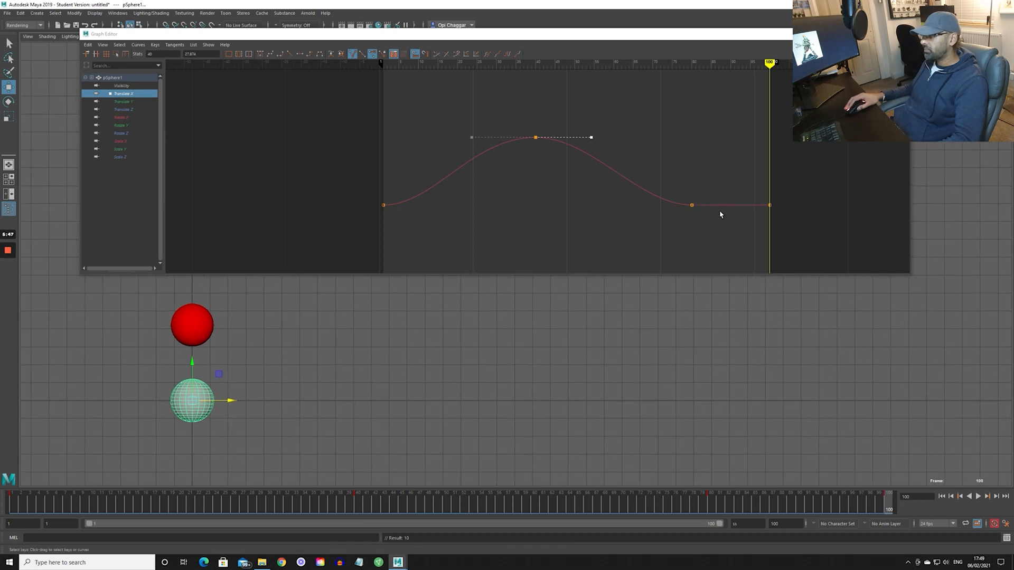
# - Tilt the frame 80 key's tangent downward so the curve overshoots before frame 100, then play and scrub through the motion
pyautogui.click(692, 205)
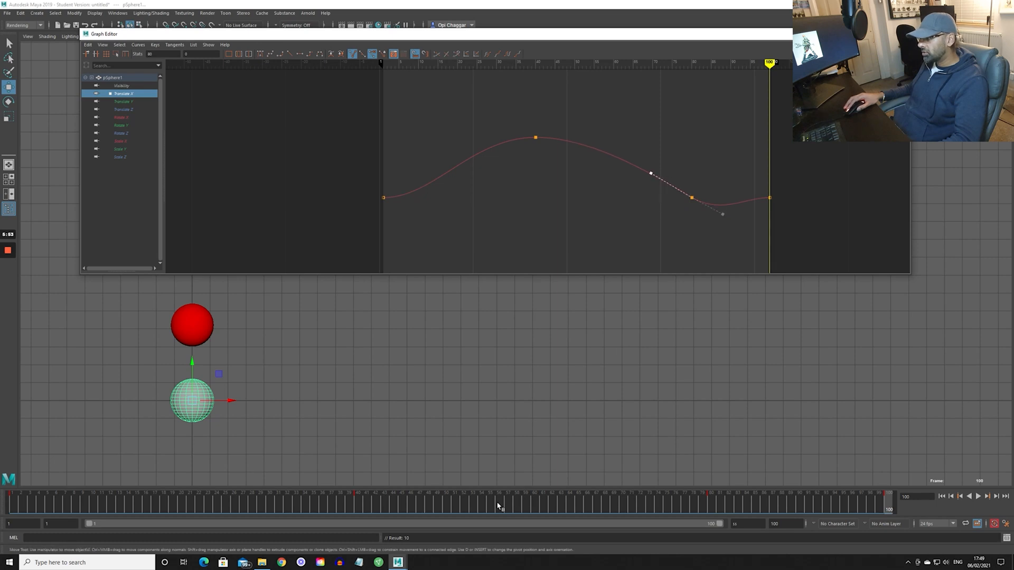
pyautogui.hotkey('alt', 'v')
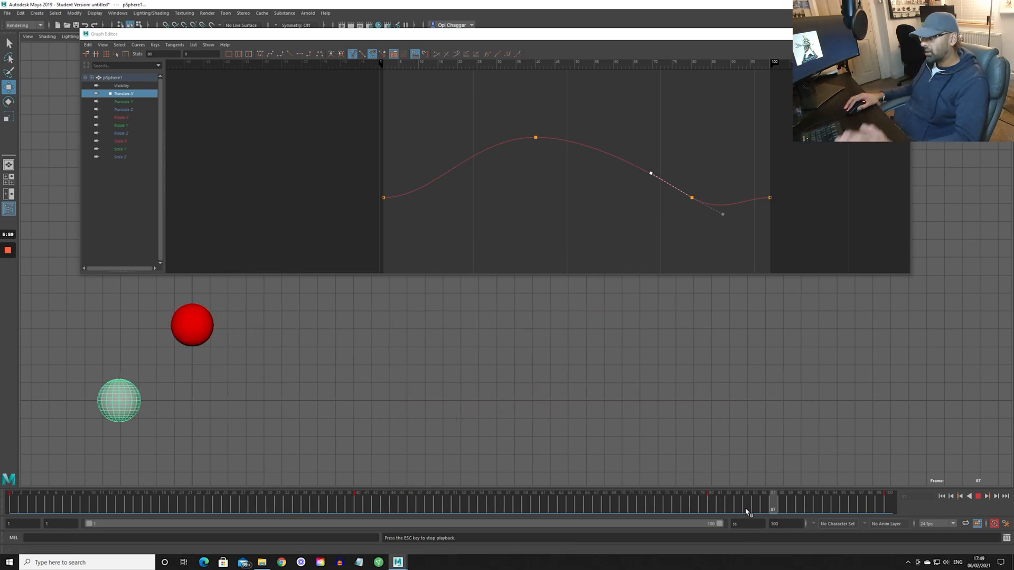
pyautogui.press('Escape')
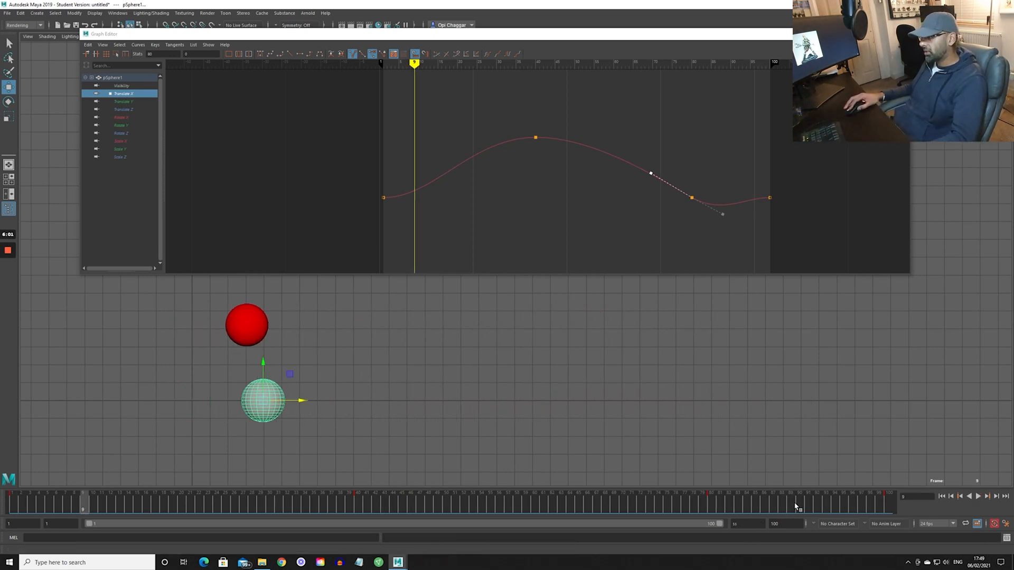
pyautogui.hotkey('alt', 'v')
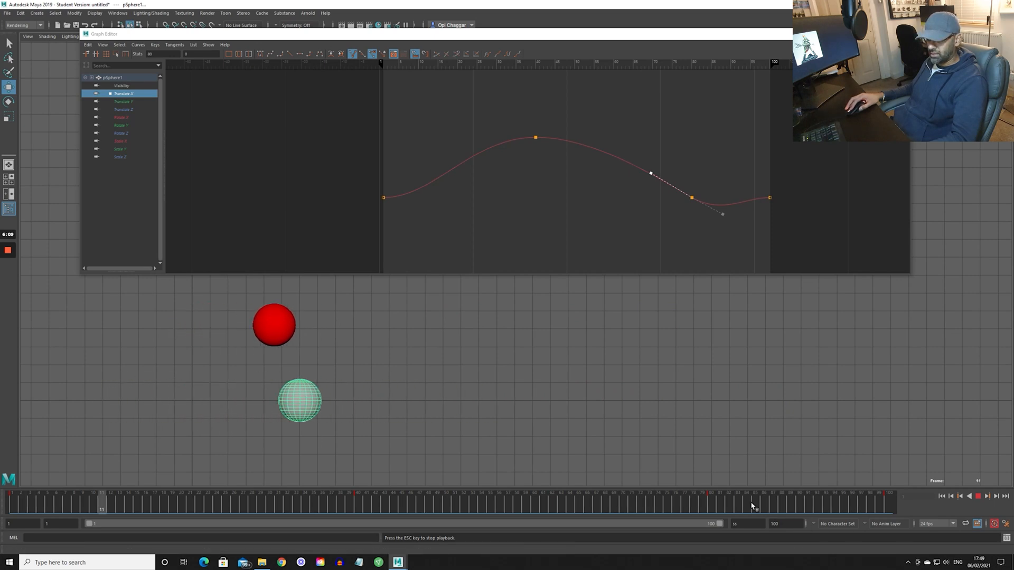
pyautogui.moveTo(722, 501); pyautogui.dragTo(890, 502)
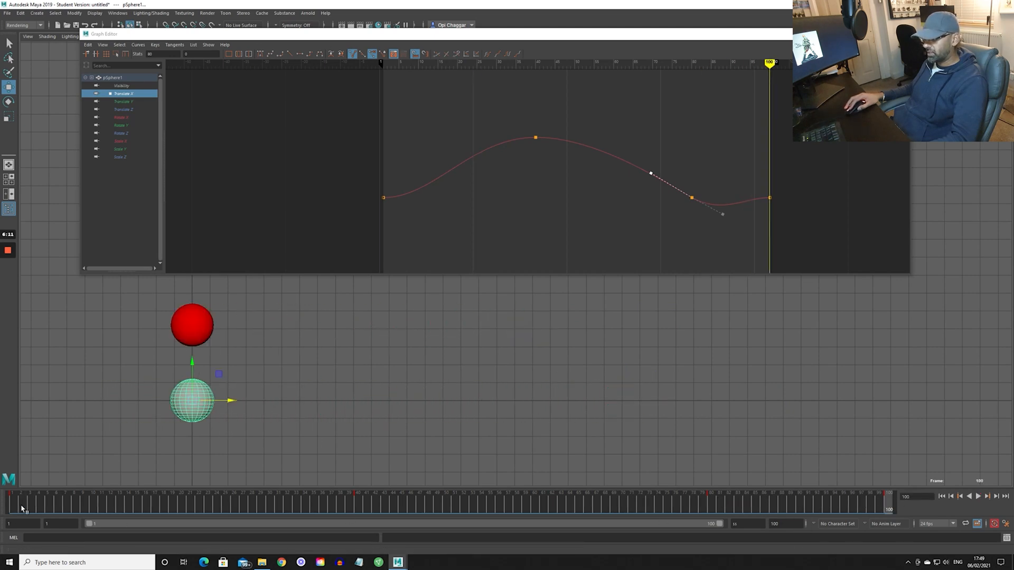
pyautogui.moveTo(22, 508); pyautogui.dragTo(357, 504)
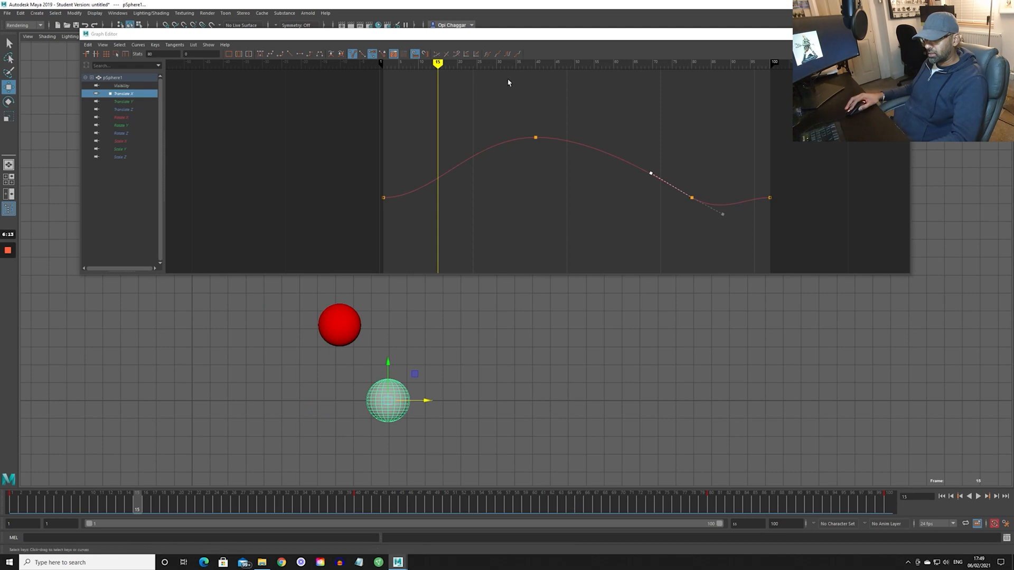
# - Set the curve's post-infinity to cycle and tilt the last and first keys' tangents upward for a continuous loop
pyautogui.click(507, 55)
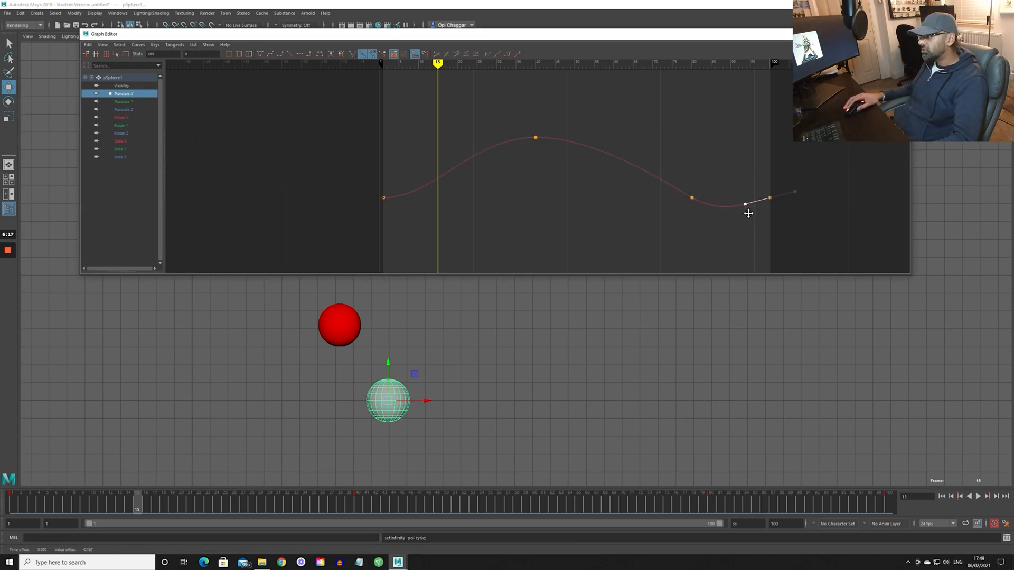
pyautogui.moveTo(432, 214); pyautogui.dragTo(413, 200, button='middle')
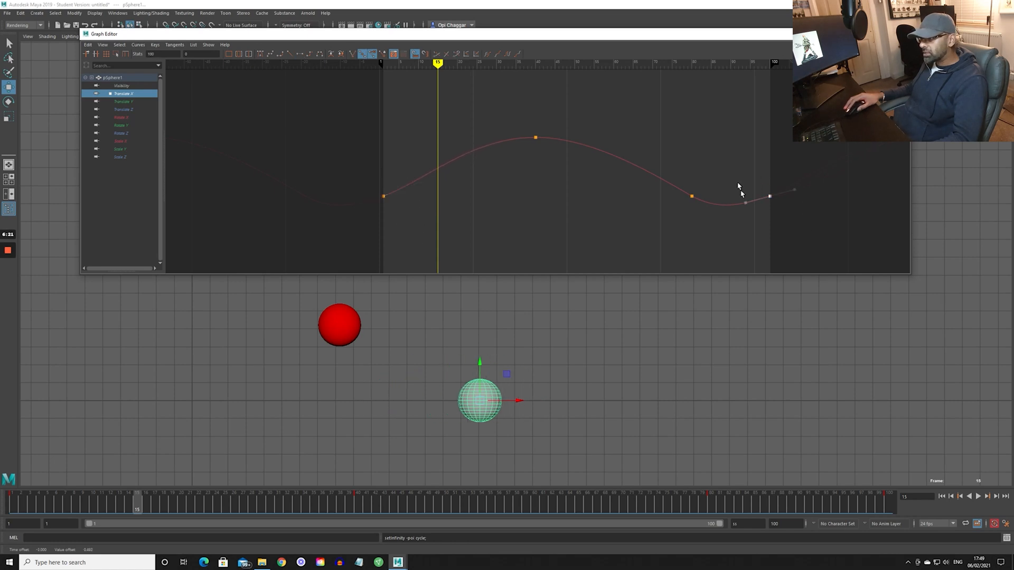
# - Play the looping motion, then undo the cycle setup, tangent edits and frame 100 key on the grey sphere's Translate X curve
pyautogui.hotkey('alt', 'v')
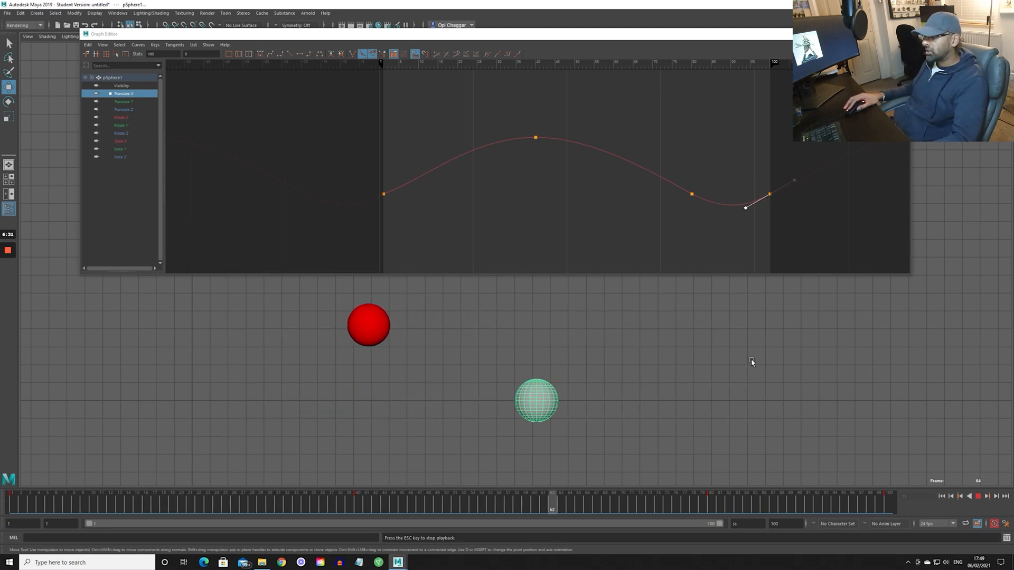
pyautogui.press('Escape')
pyautogui.hotkey('ctrl', 'z')
pyautogui.hotkey('ctrl', 'z')
pyautogui.hotkey('ctrl', 'z')
pyautogui.hotkey('ctrl', 'z')
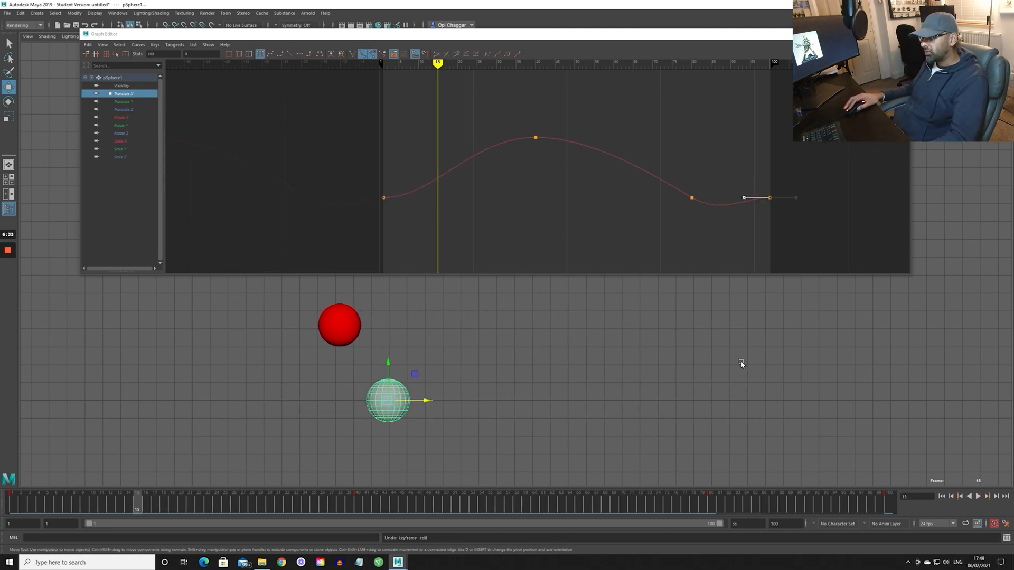
pyautogui.hotkey('ctrl', 'z')
pyautogui.hotkey('ctrl', 'z')
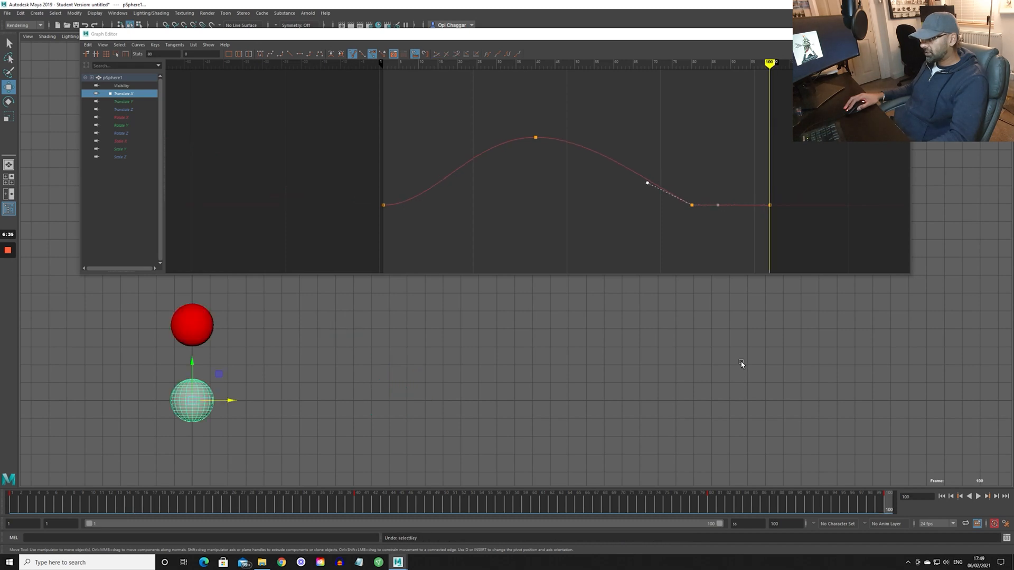
pyautogui.hotkey('ctrl', 'z')
pyautogui.hotkey('ctrl', 'z')
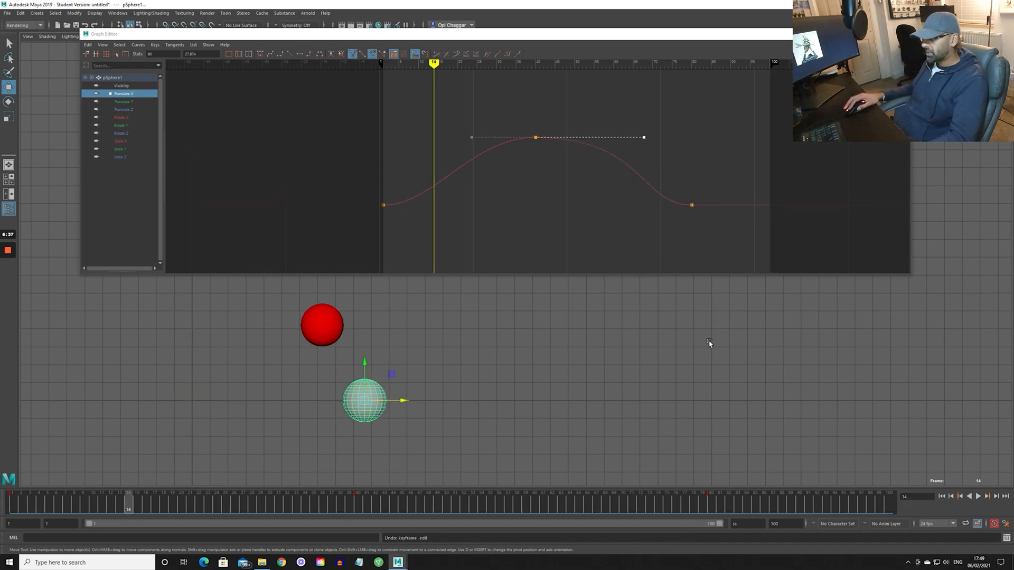
# - Set the middle Translate X key's tangents to linear and play the motion from frame 1
pyautogui.moveTo(450, 112); pyautogui.dragTo(488, 156)
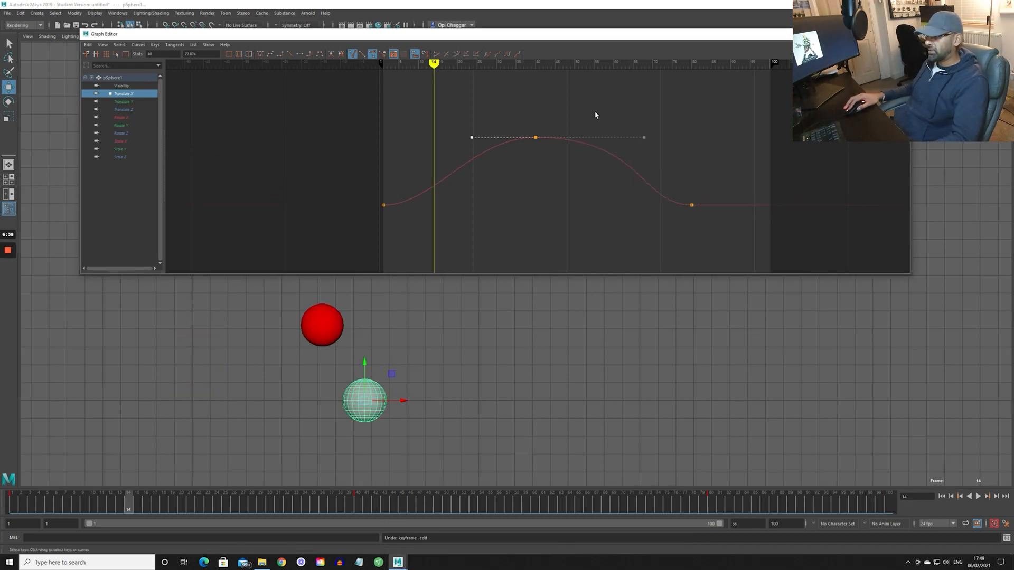
pyautogui.click(290, 54)
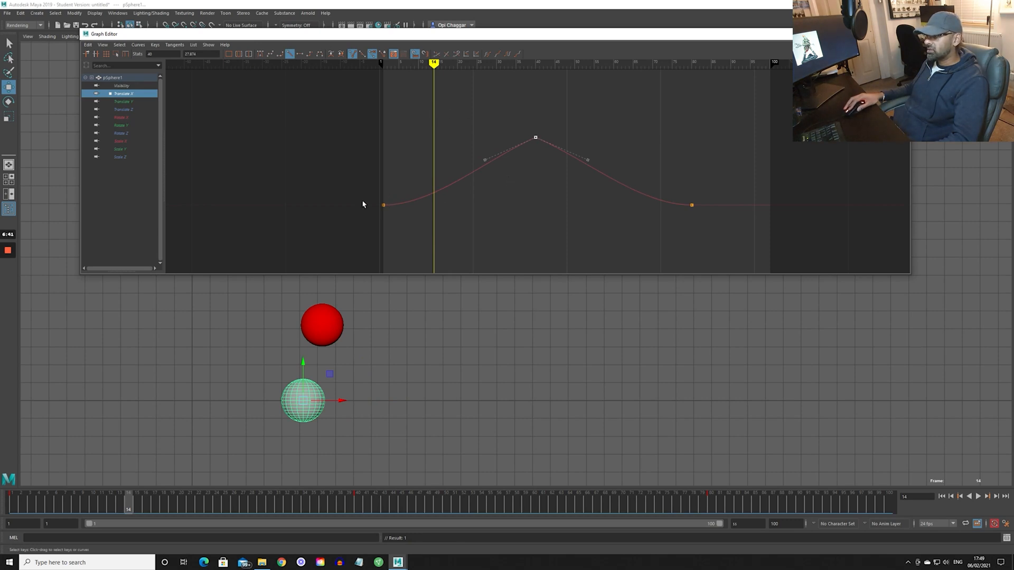
pyautogui.moveTo(110, 507); pyautogui.dragTo(11, 504)
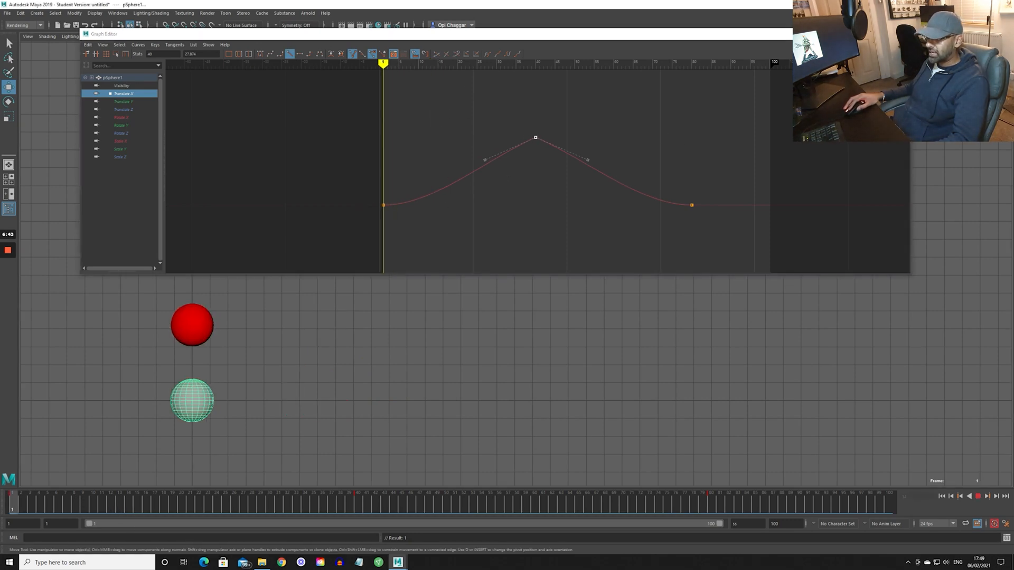
pyautogui.hotkey('alt', 'v')
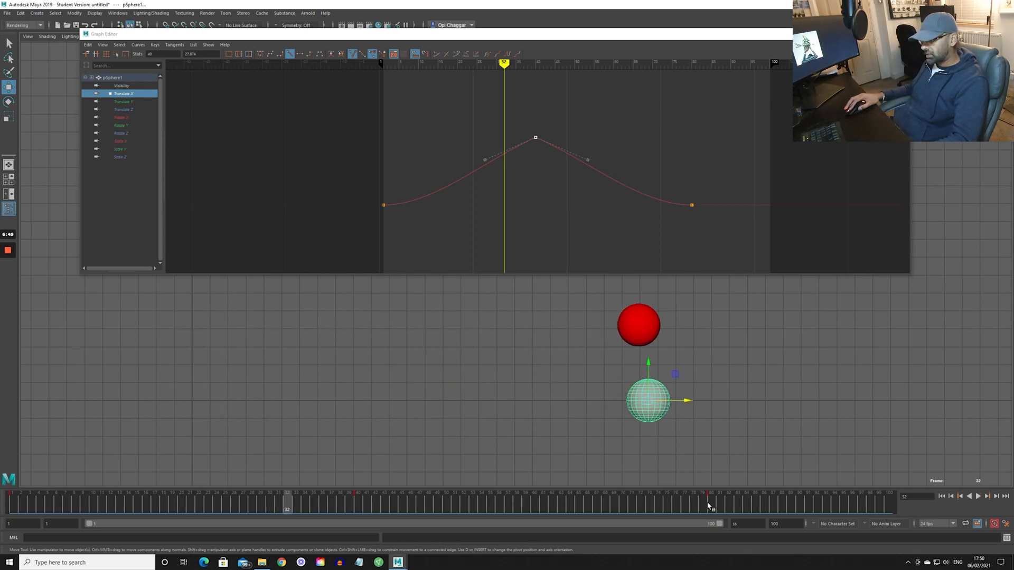
# - Shorten the playback range to end at frame 80 and play both spheres' motion
pyautogui.click(710, 504)
pyautogui.write('1')
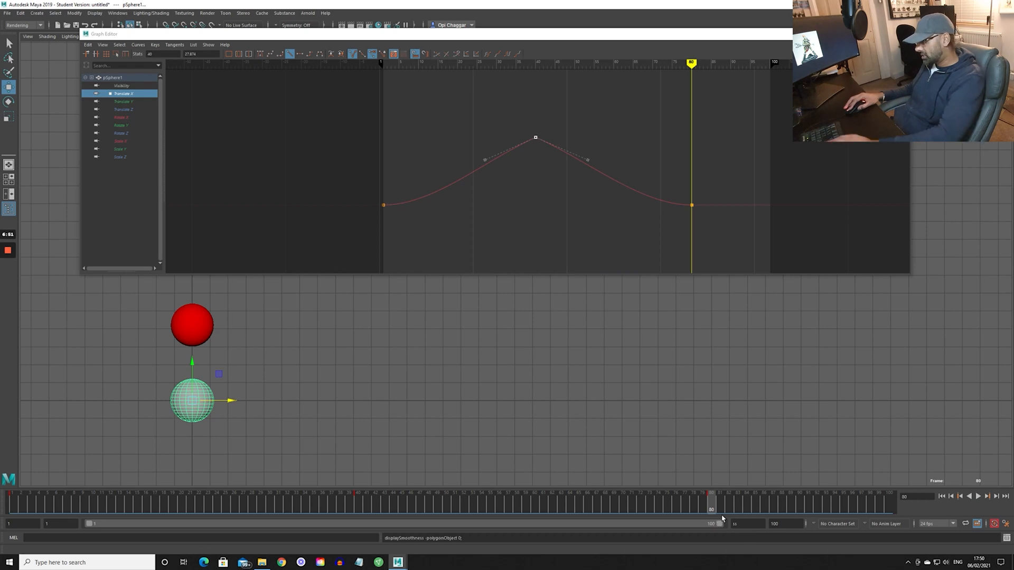
pyautogui.write('80')
pyautogui.press('Return')
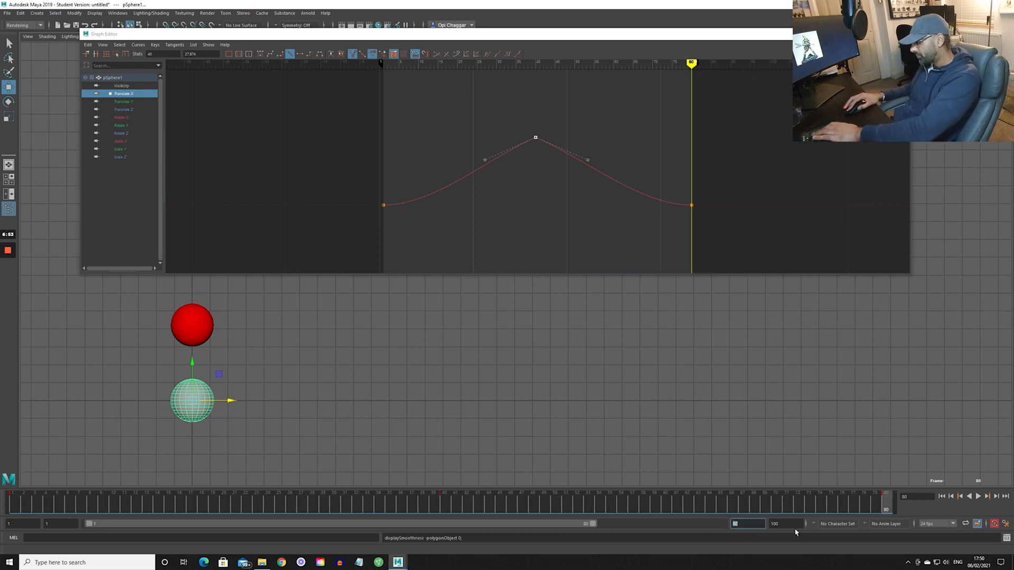
pyautogui.hotkey('alt', 'v')
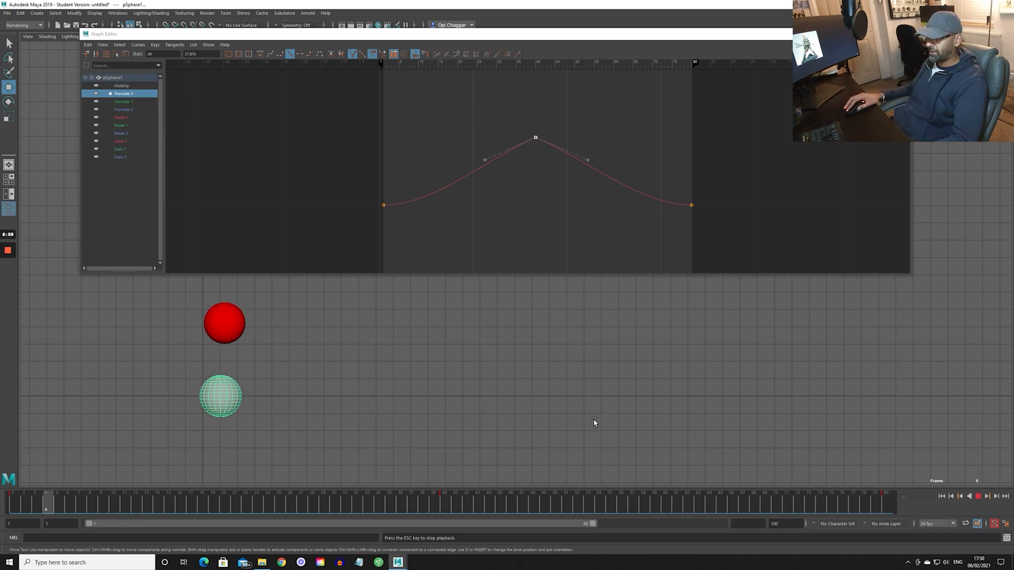
pyautogui.press('Escape')
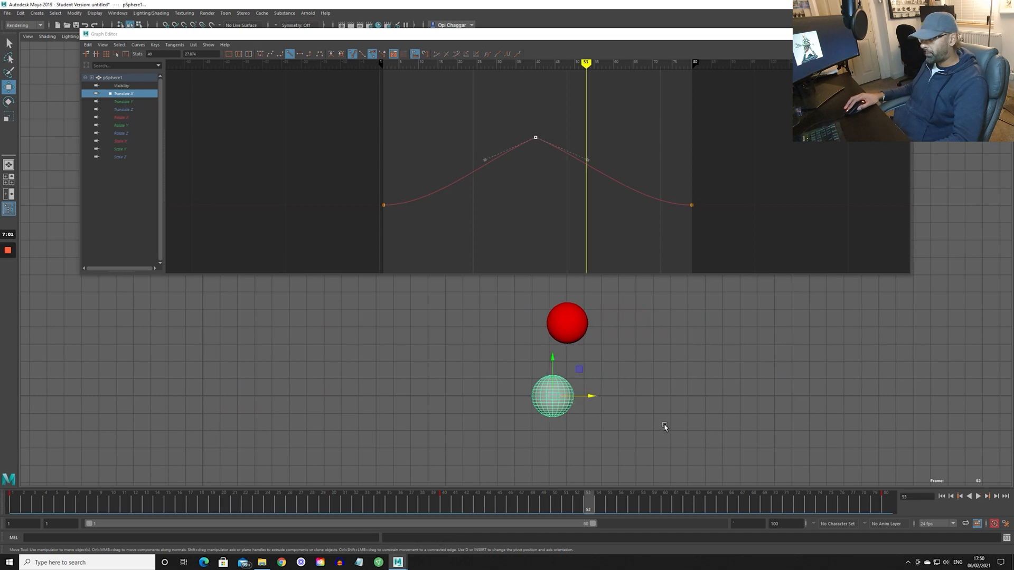
# - Scrub through the motion to compare both spheres, and reselect the grey sphere
pyautogui.moveTo(674, 491); pyautogui.dragTo(351, 498)
pyautogui.moveTo(365, 447); pyautogui.dragTo(386, 460)
pyautogui.moveTo(365, 499); pyautogui.dragTo(16, 494)
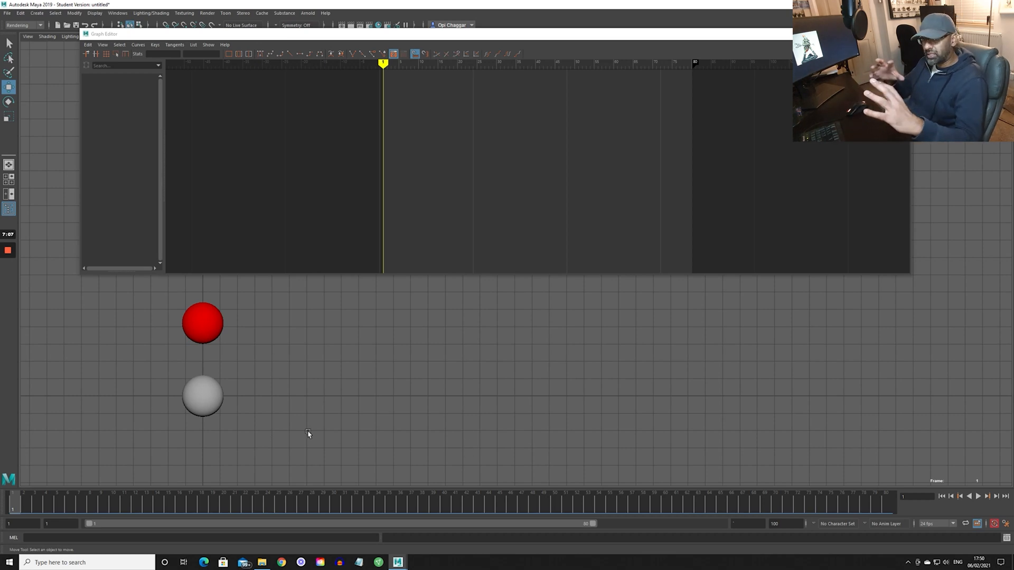
pyautogui.click(212, 406)
pyautogui.click(468, 506)
pyautogui.keyDown('shift'); pyautogui.moveTo(467, 504); pyautogui.dragTo(523, 502); pyautogui.keyUp('shift')
pyautogui.hotkey('ctrl', 'z')
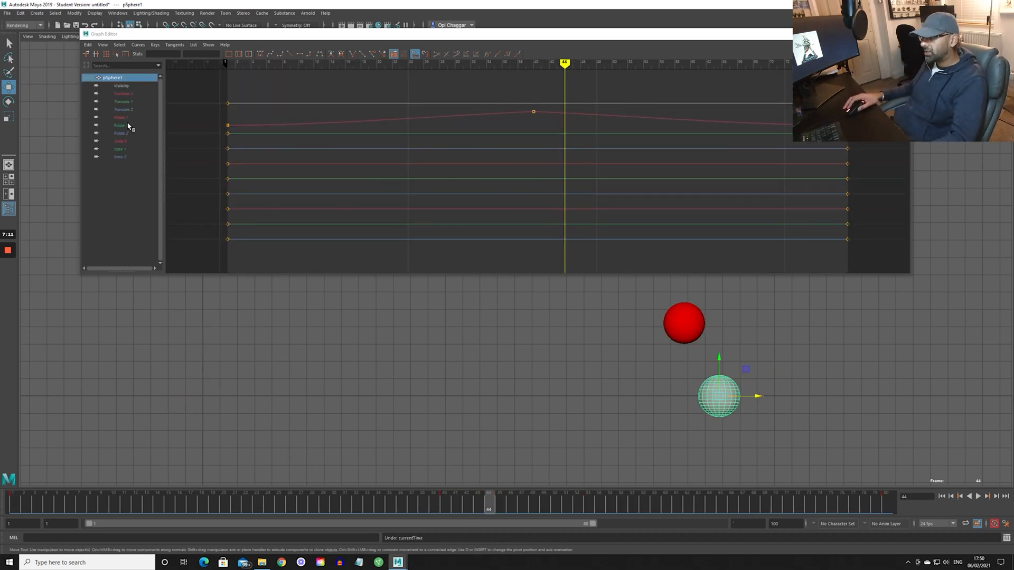
# - Isolate the Translate X curve, then tilt the middle key's incoming handle upward and its outgoing handle steeply downward
pyautogui.click(124, 93)
pyautogui.press('f')
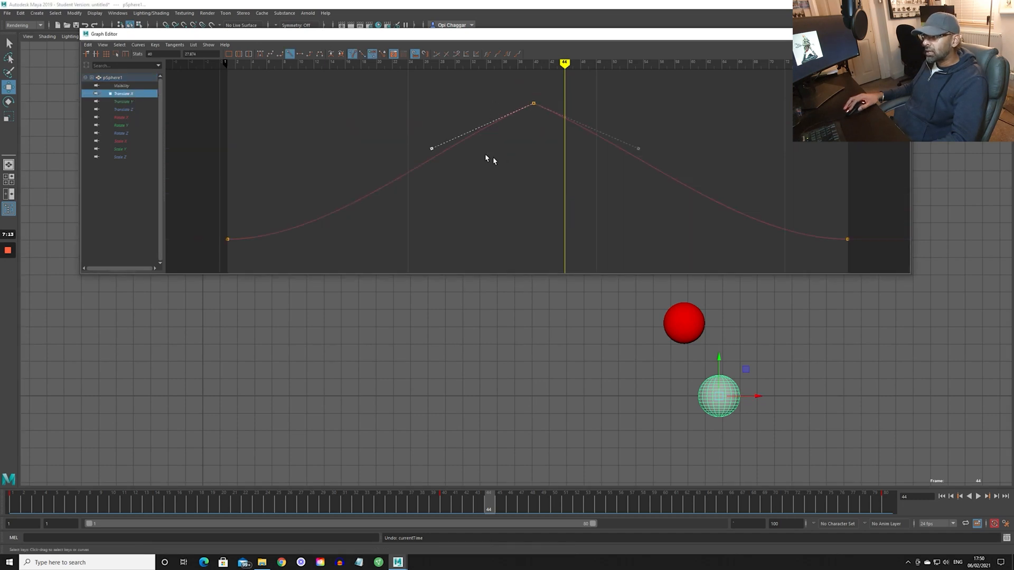
pyautogui.scroll(-5, 470, 116)
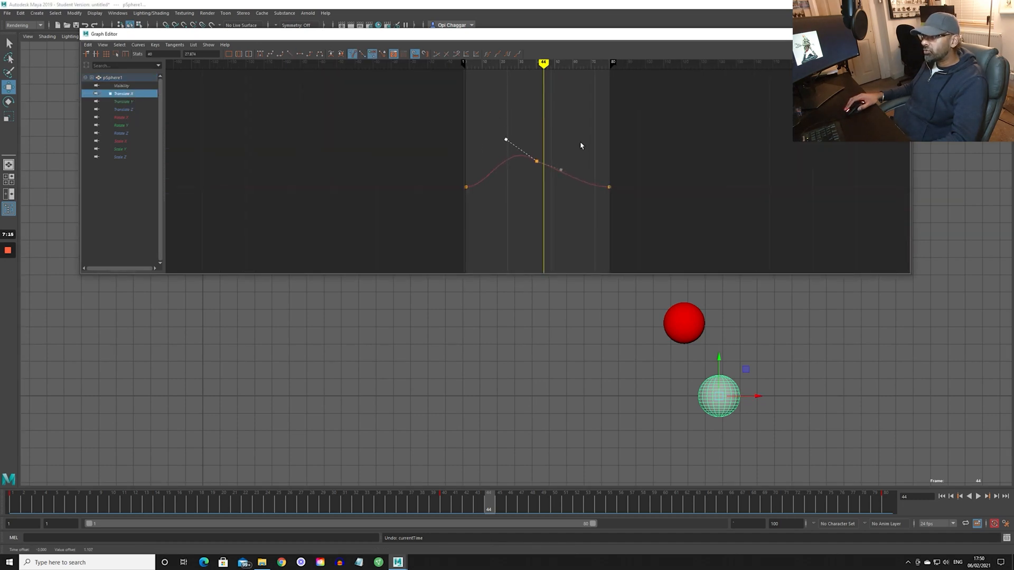
pyautogui.moveTo(554, 231); pyautogui.dragTo(561, 201, button='middle')
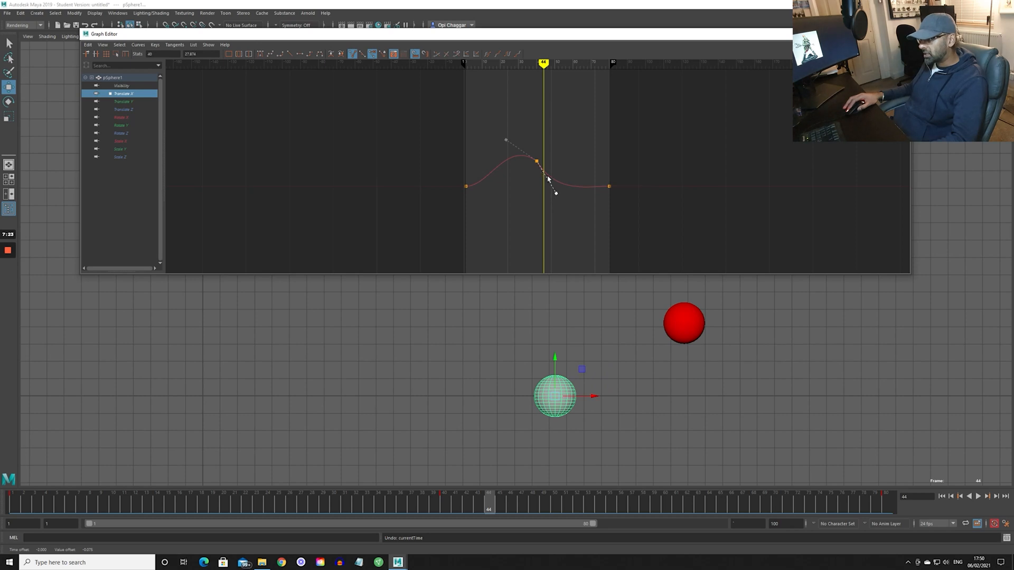
# - Play the motion twice to compare the grey sphere with the red reference sphere
pyautogui.hotkey('alt', 'v')
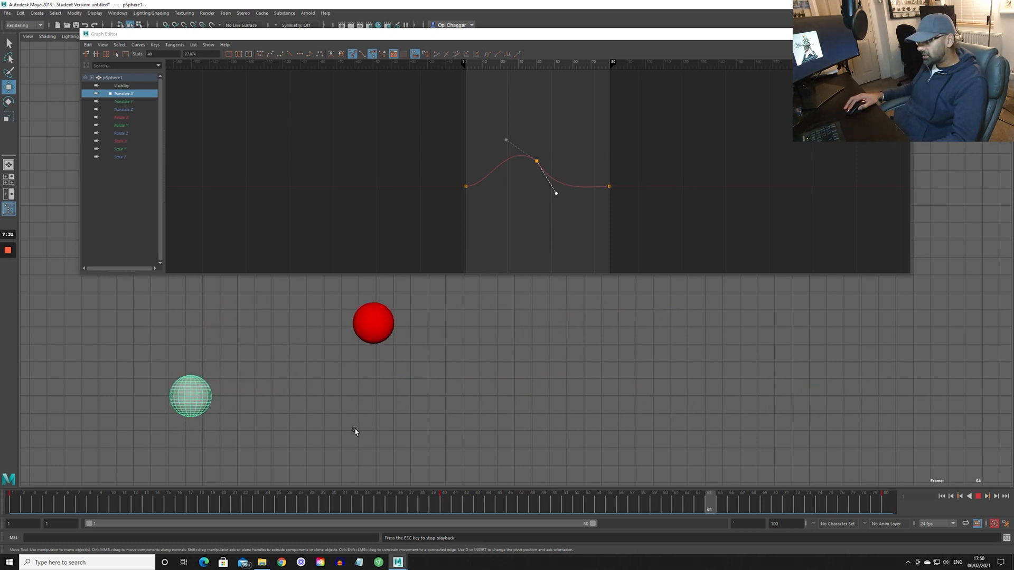
pyautogui.press('Escape')
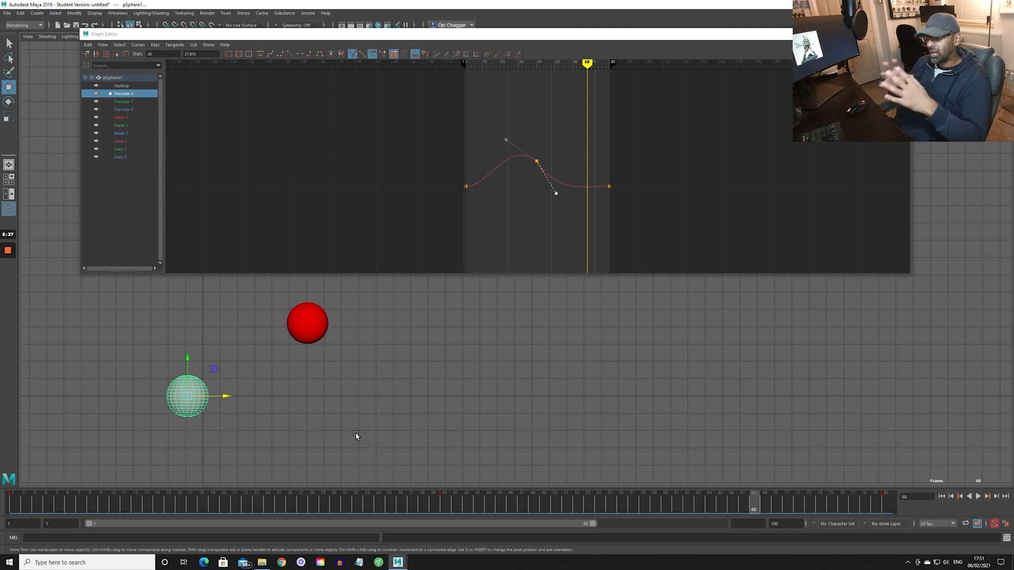
pyautogui.click(262, 503)
pyautogui.hotkey('alt', 'v')
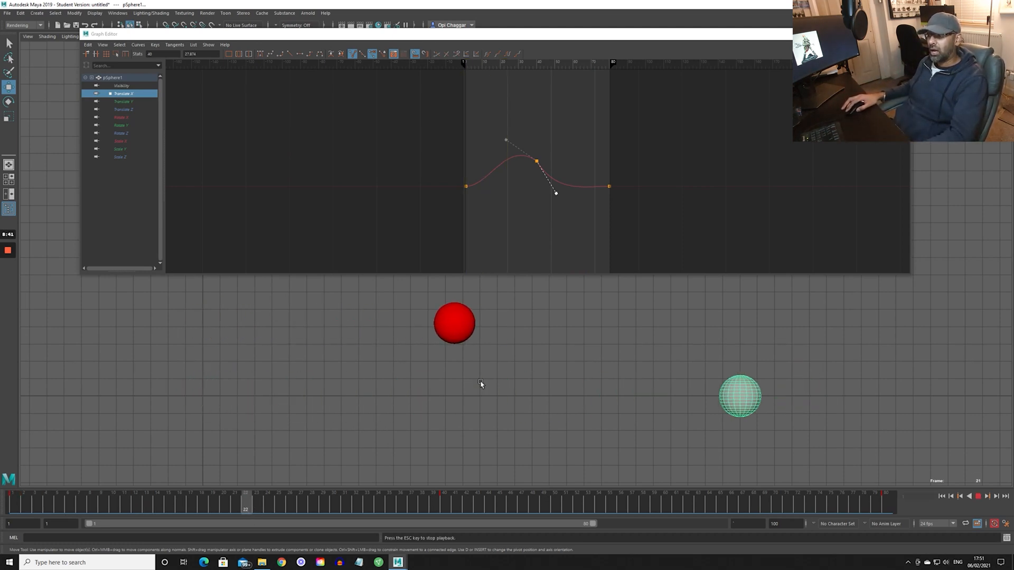
pyautogui.press('Escape')
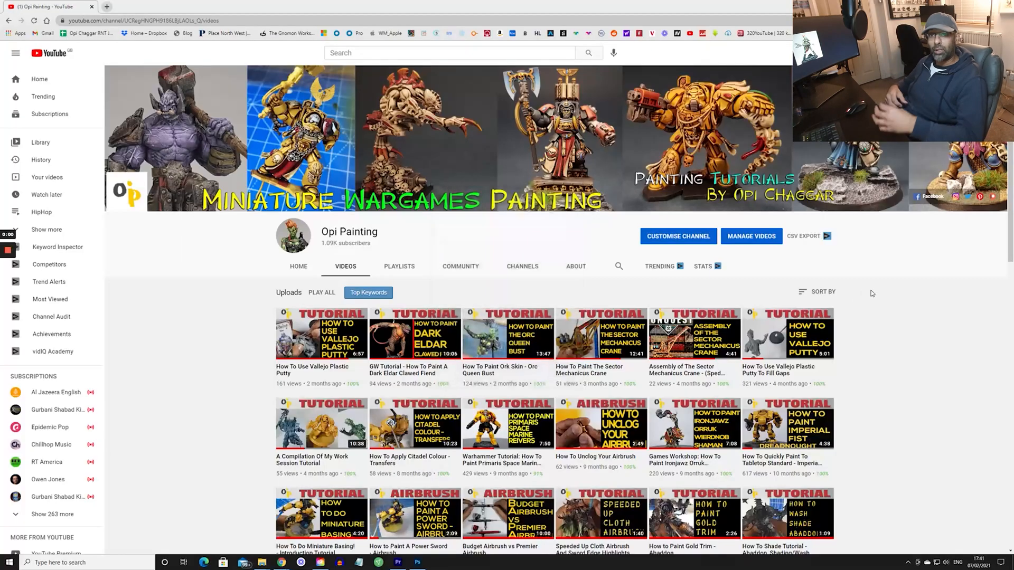
# - Switch to the browser and look through the uploaded videos on the Opi Painting YouTube channel
pyautogui.scroll(-8, 672, 300)
pyautogui.scroll(-2, 672, 300)
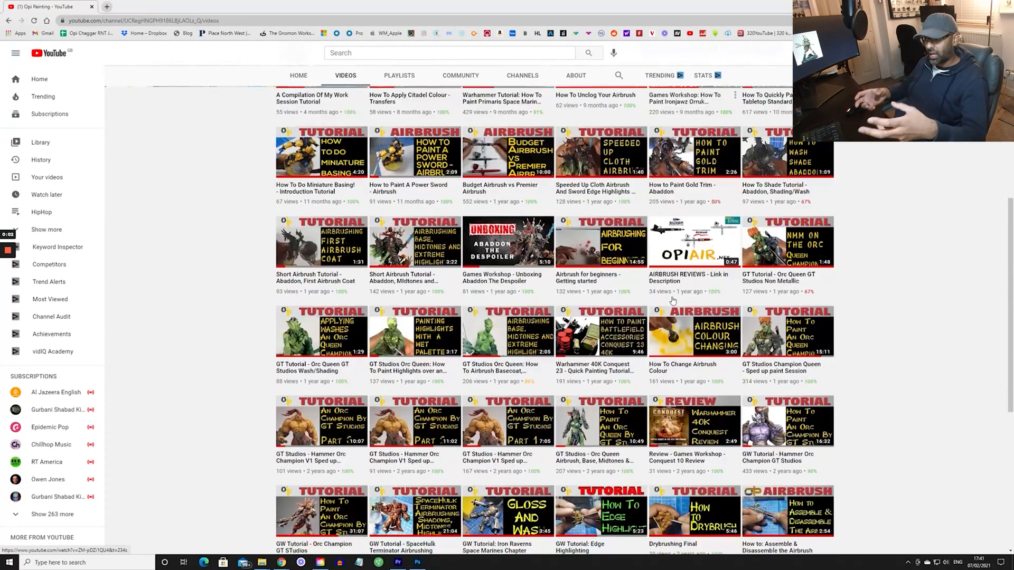
pyautogui.scroll(-2, 672, 299)
pyautogui.scroll(-5, 672, 300)
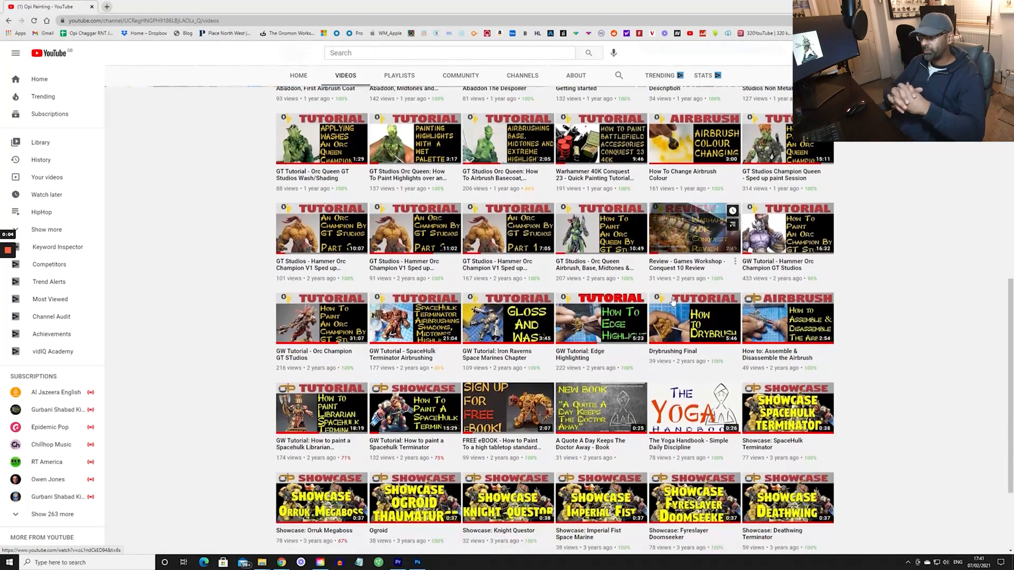